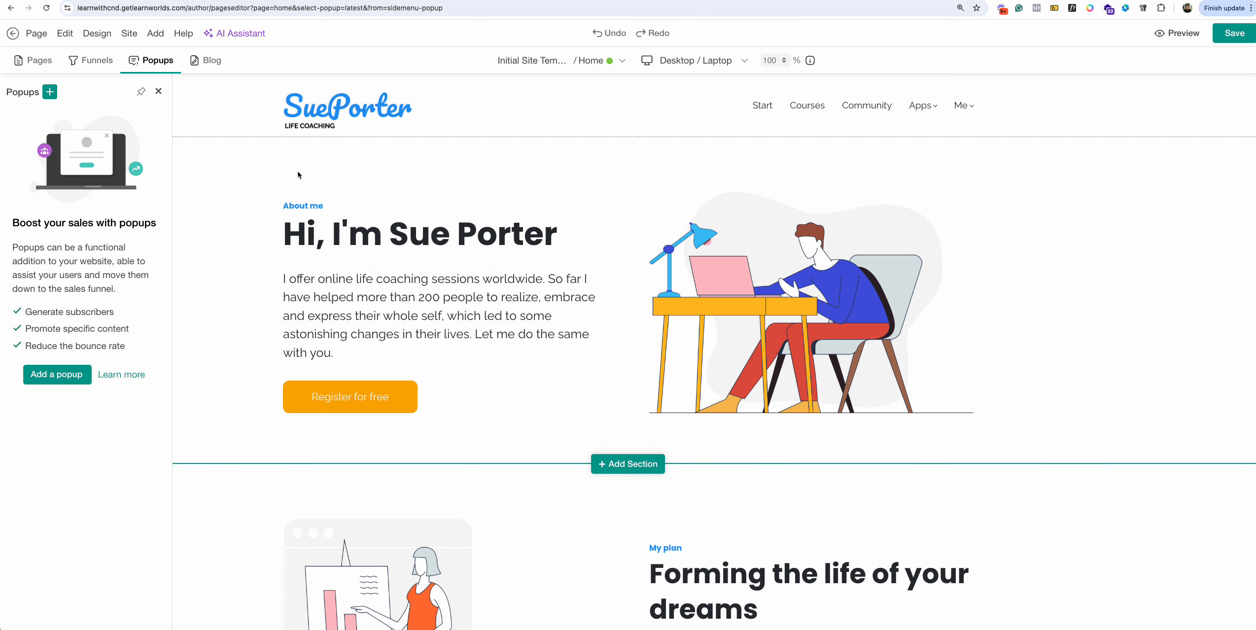
Start a new popup and choose the photo 'Join our newsletter!' Lead Magnet template.
left_click(62, 382)
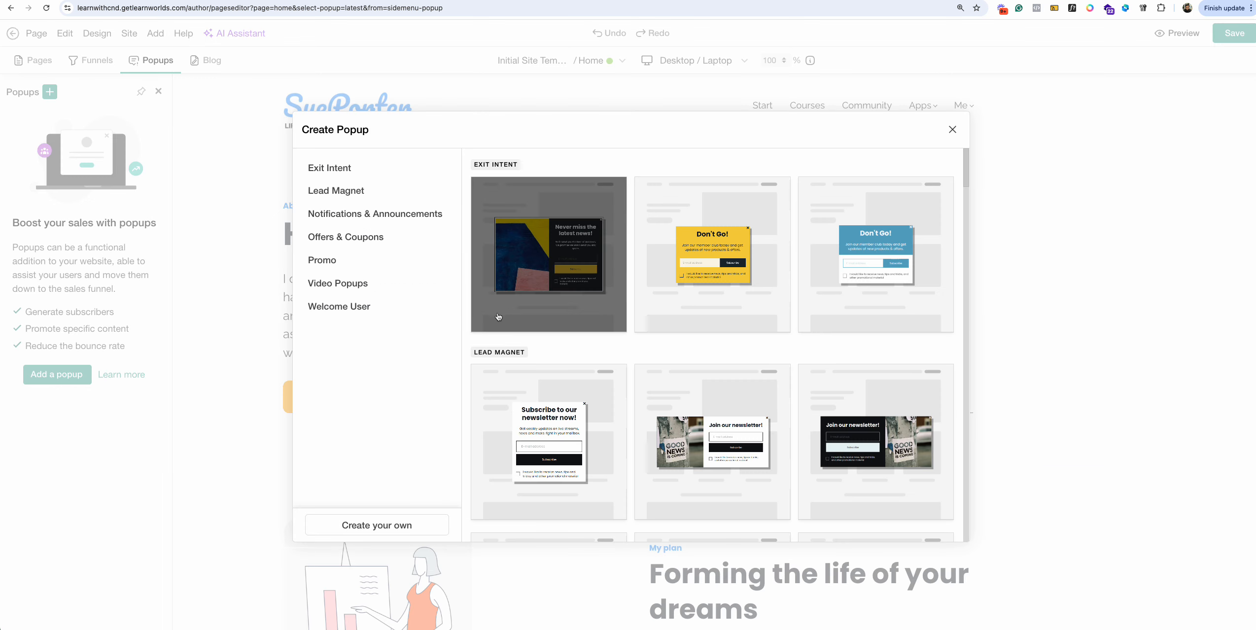
scroll(621, 306, "down", 15)
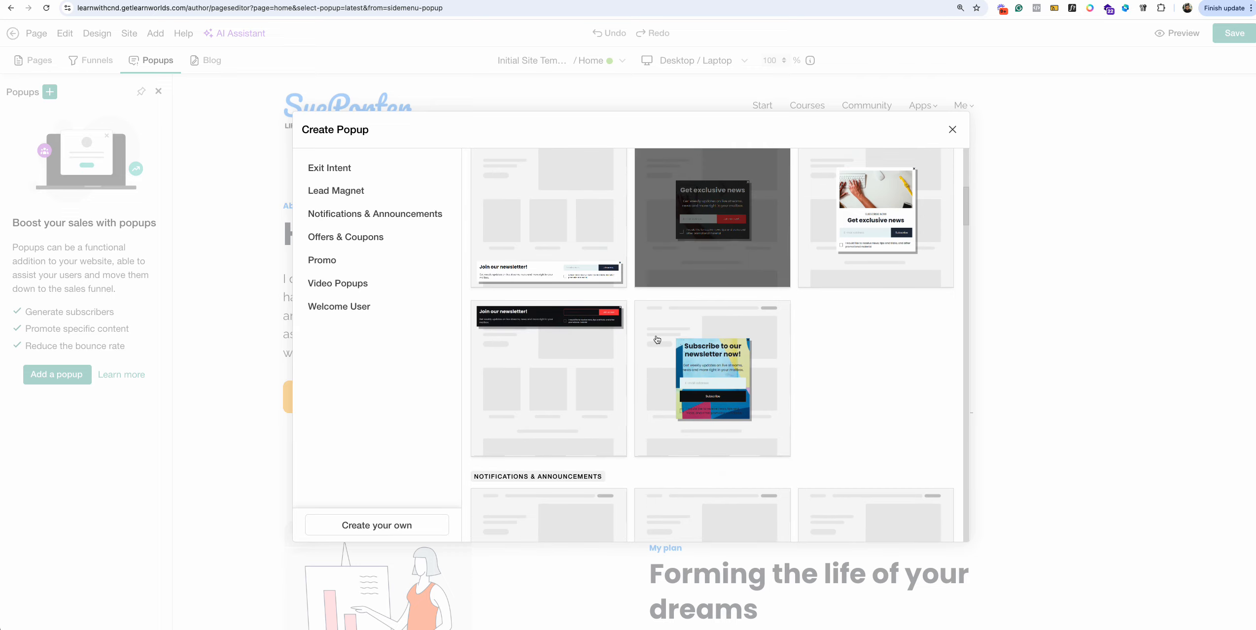
scroll(660, 341, "down", 15)
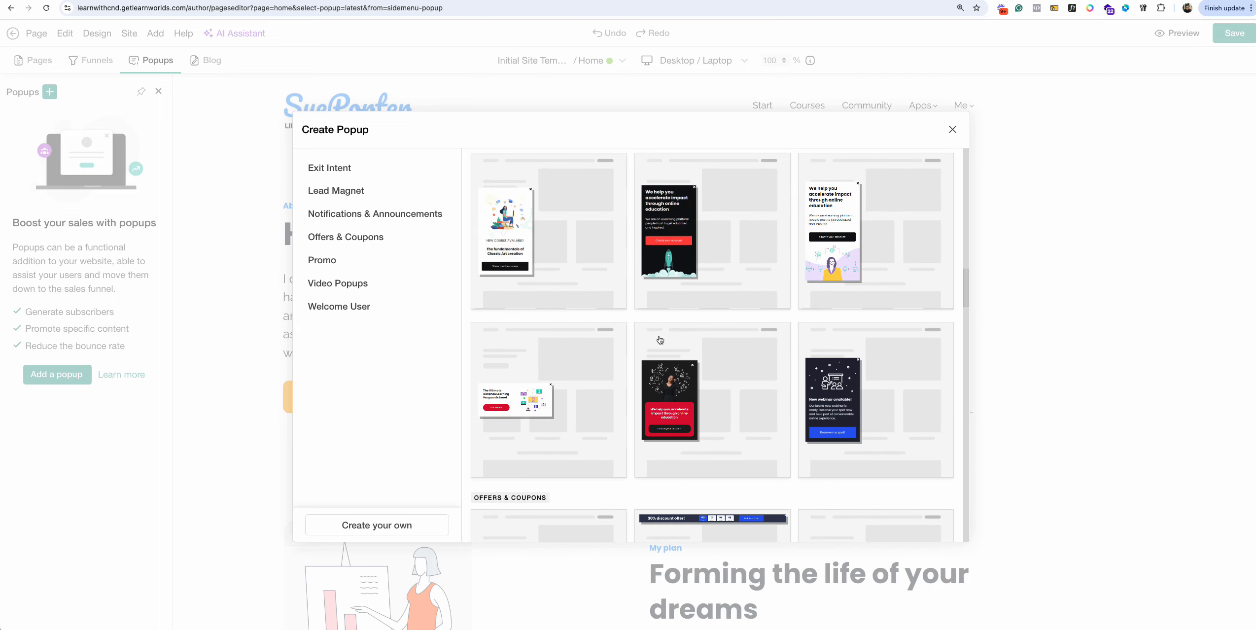
scroll(660, 340, "up", 20)
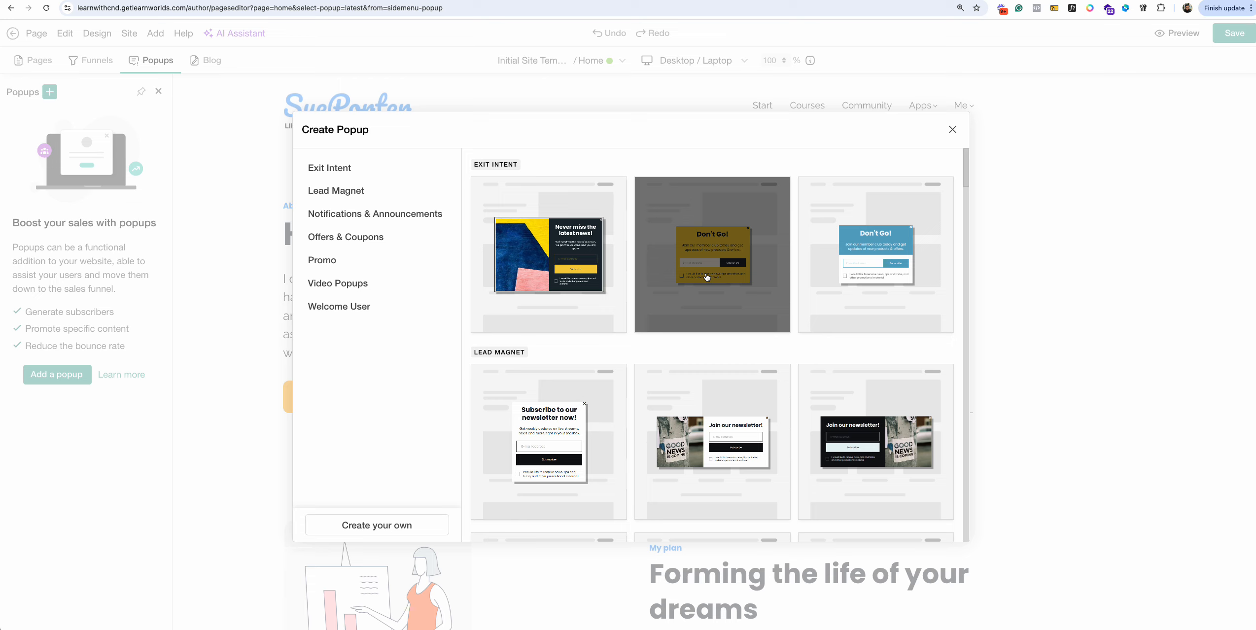
scroll(640, 367, "down", 9)
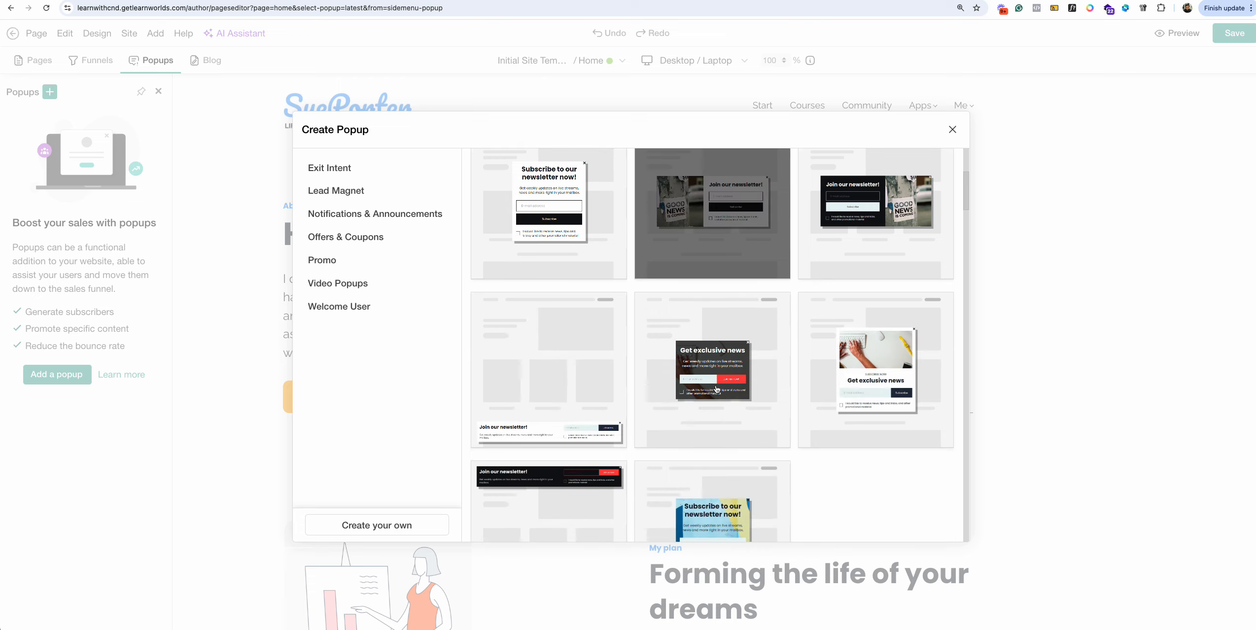
scroll(625, 367, "down", 10)
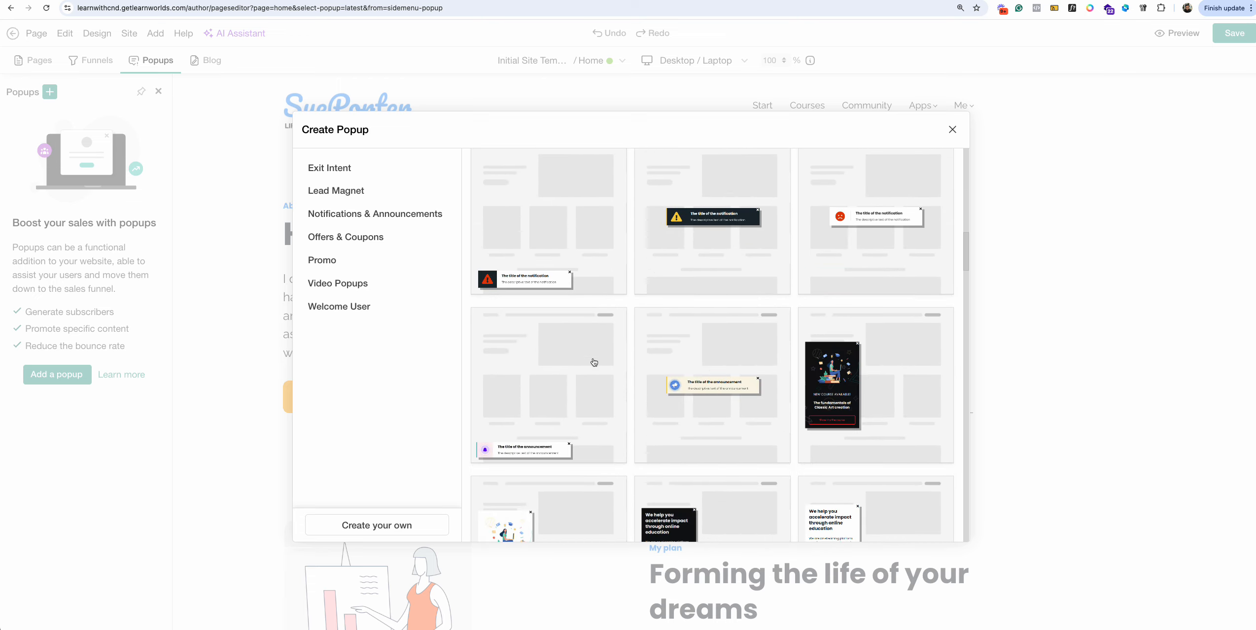
scroll(592, 321, "up", 3)
scroll(587, 295, "down", 5)
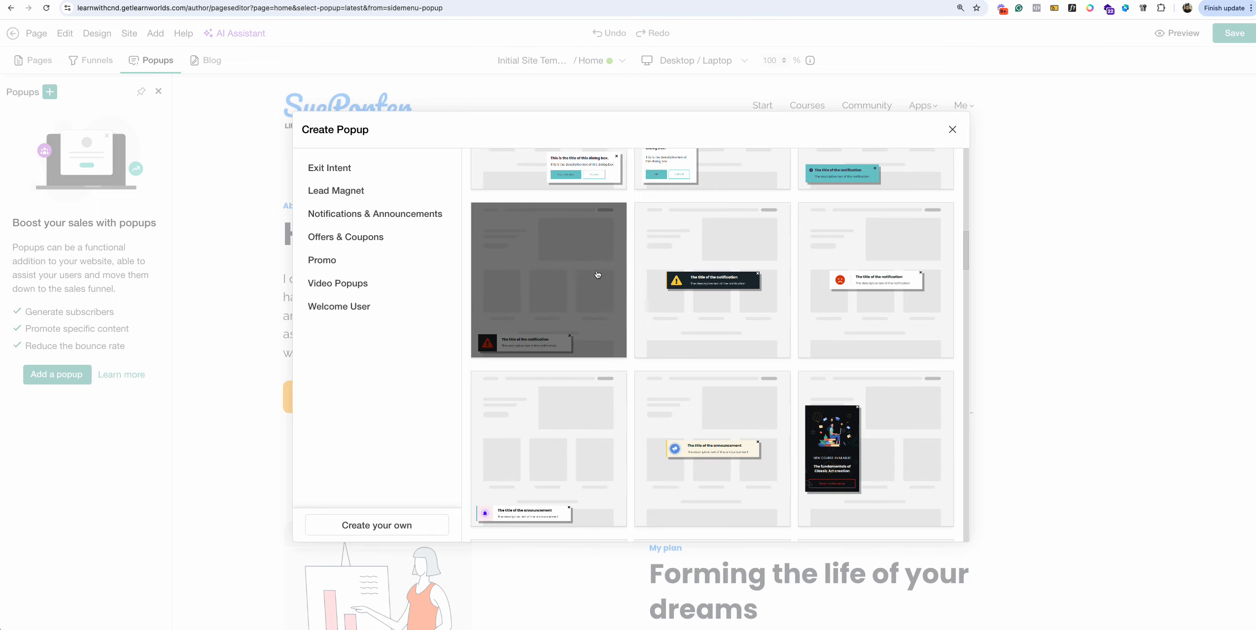
scroll(641, 321, "down", 1)
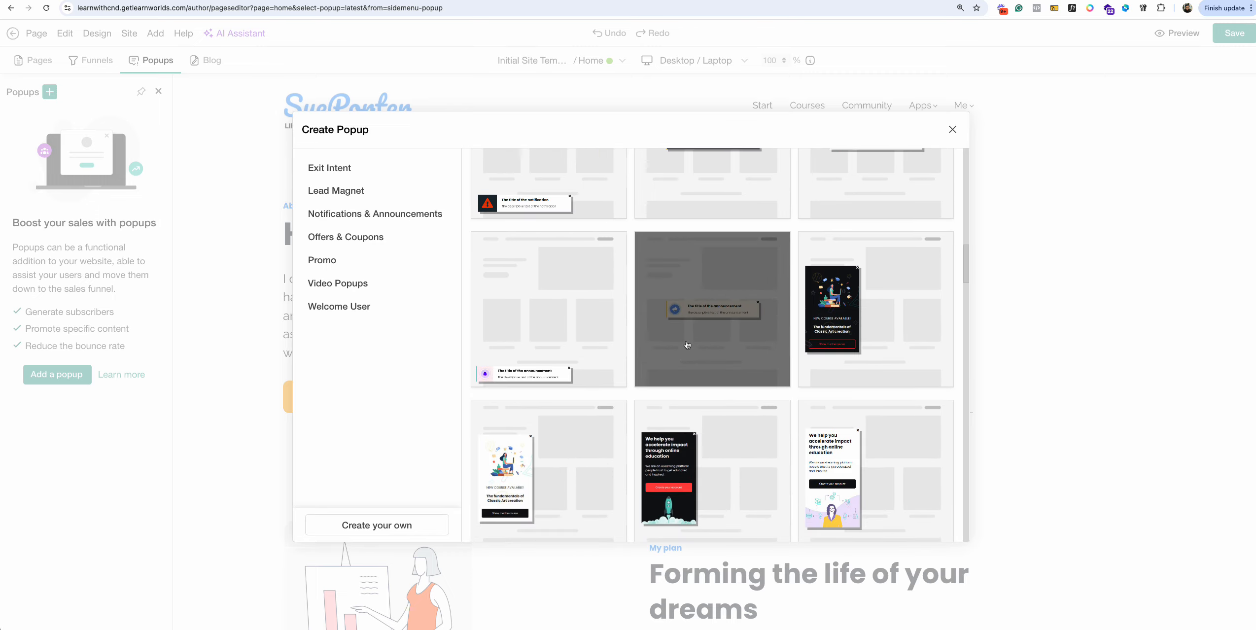
scroll(687, 345, "down", 20)
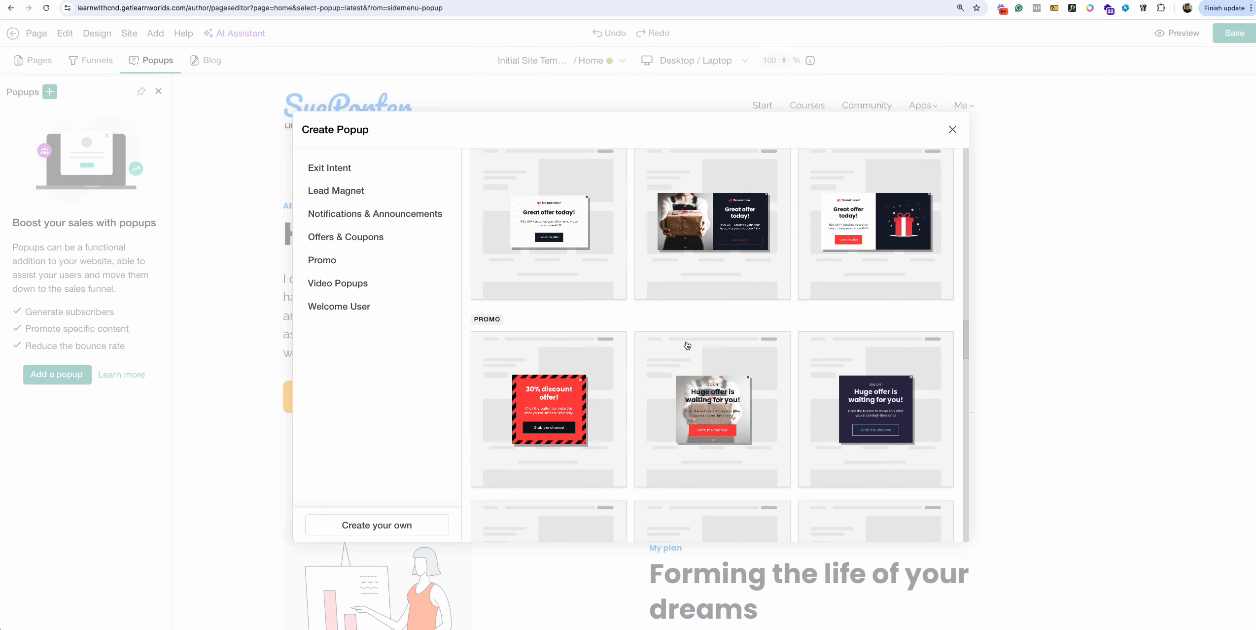
scroll(688, 345, "down", 3)
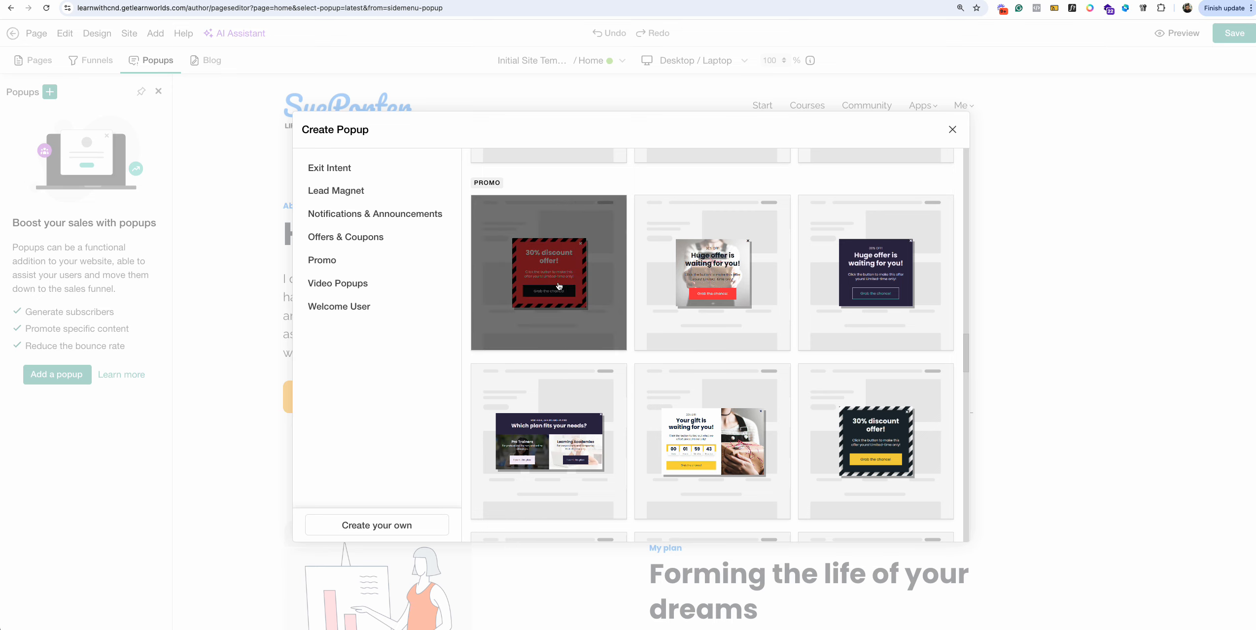
scroll(607, 322, "up", 20)
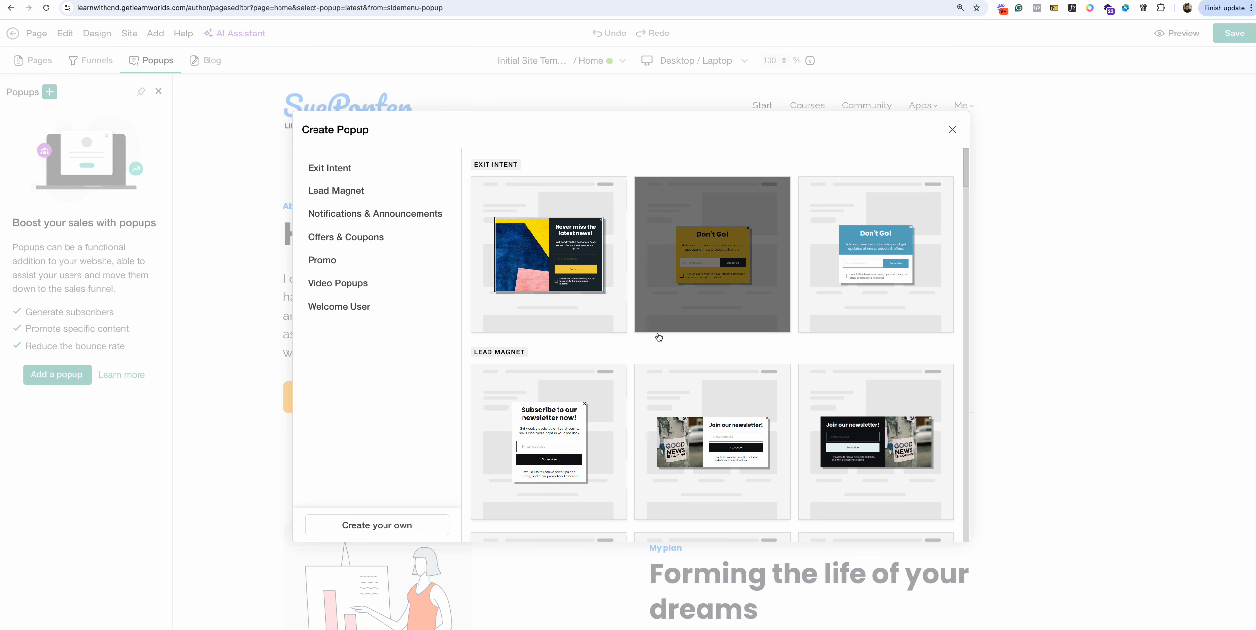
scroll(658, 337, "down", 1)
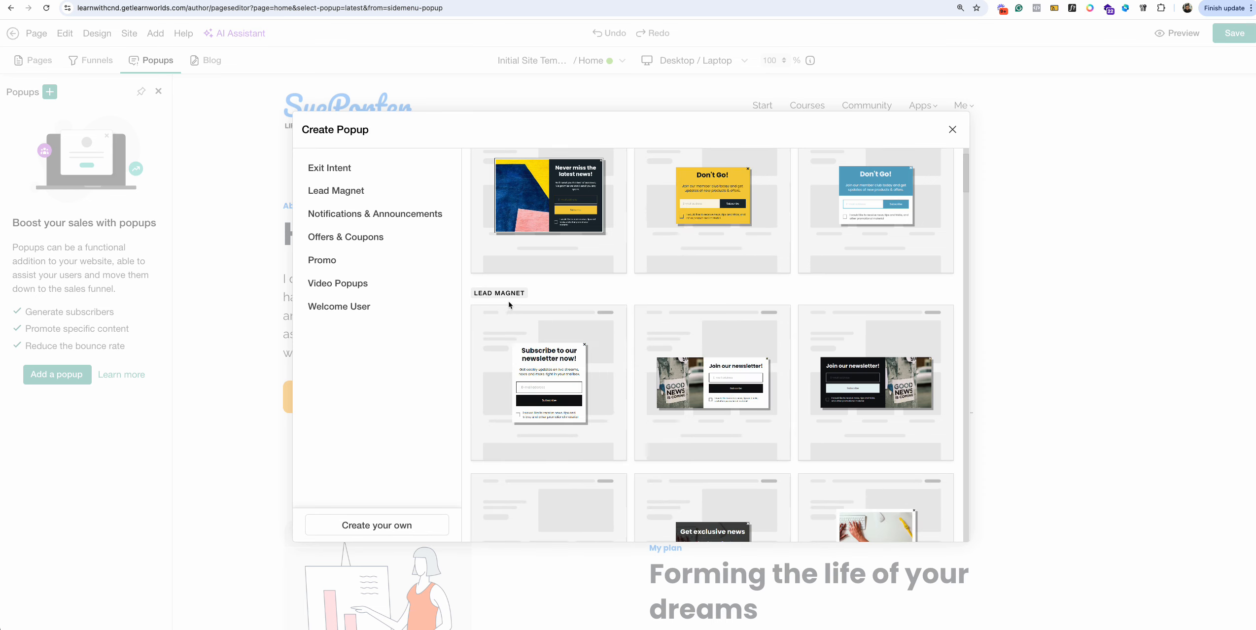
scroll(775, 420, "down", 1)
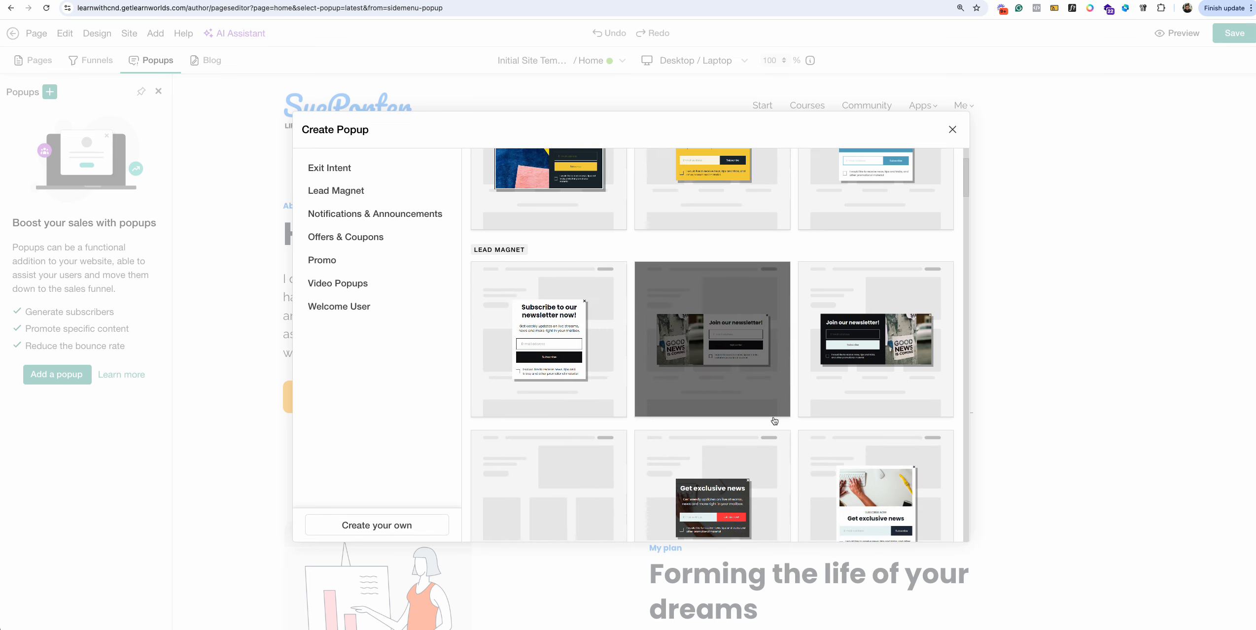
left_click(707, 318)
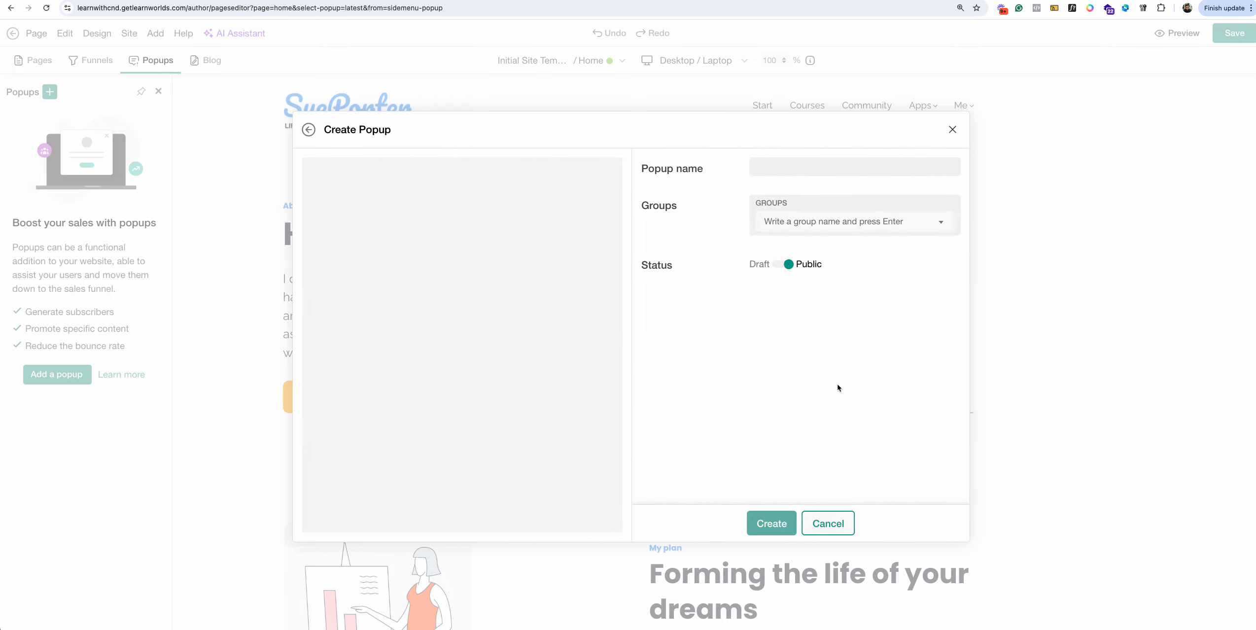
Name the popup 'new lead', leave Groups empty and Status Public, and create it.
left_click(811, 172)
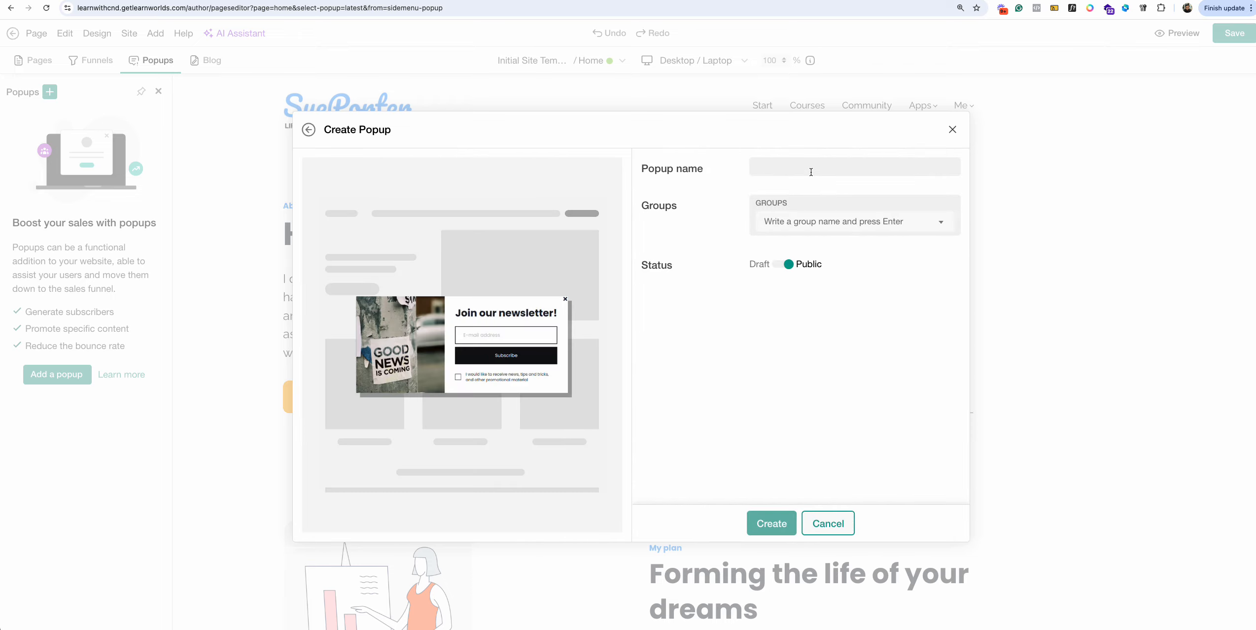
type("new lead")
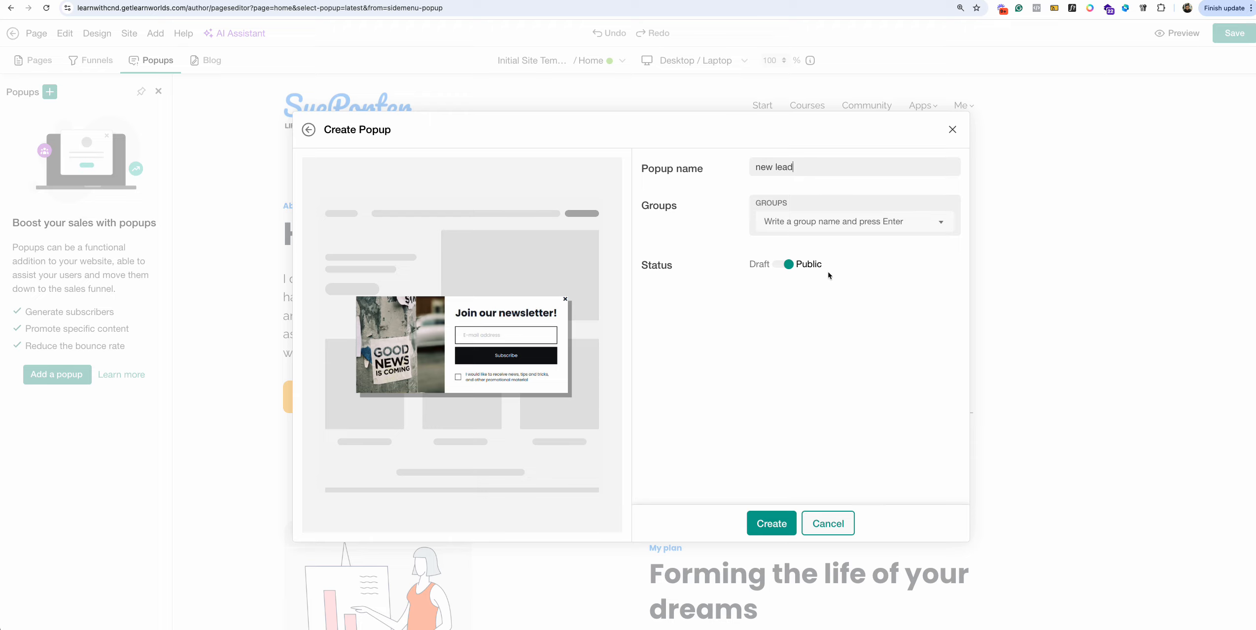
left_click(849, 228)
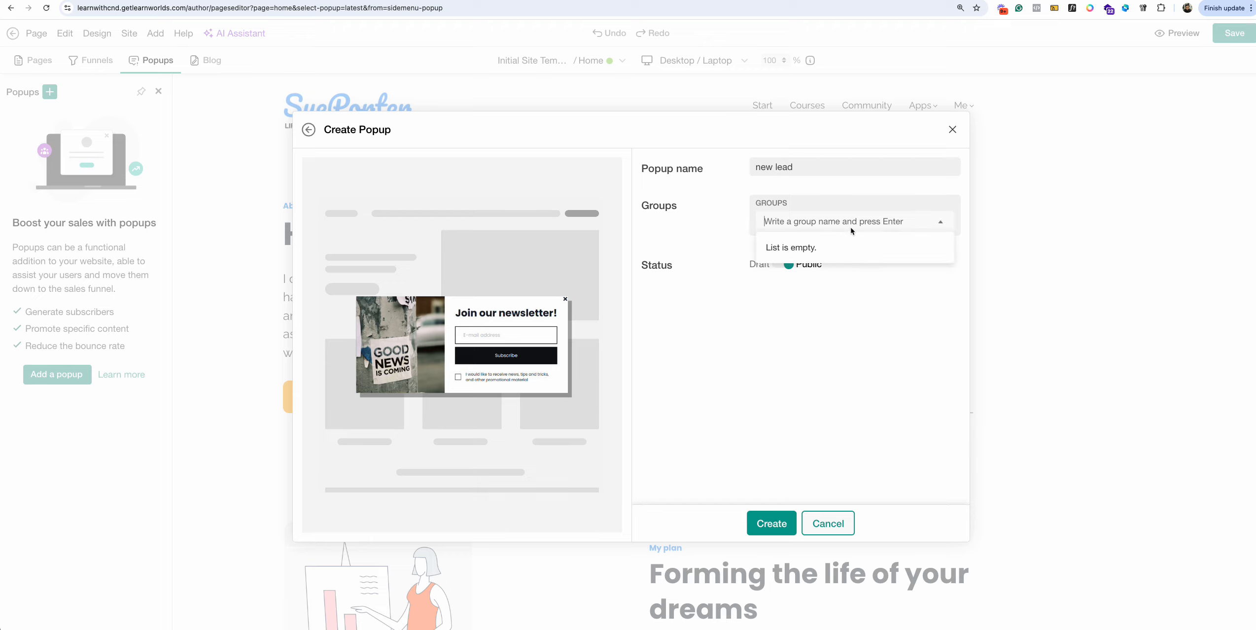
left_click(821, 310)
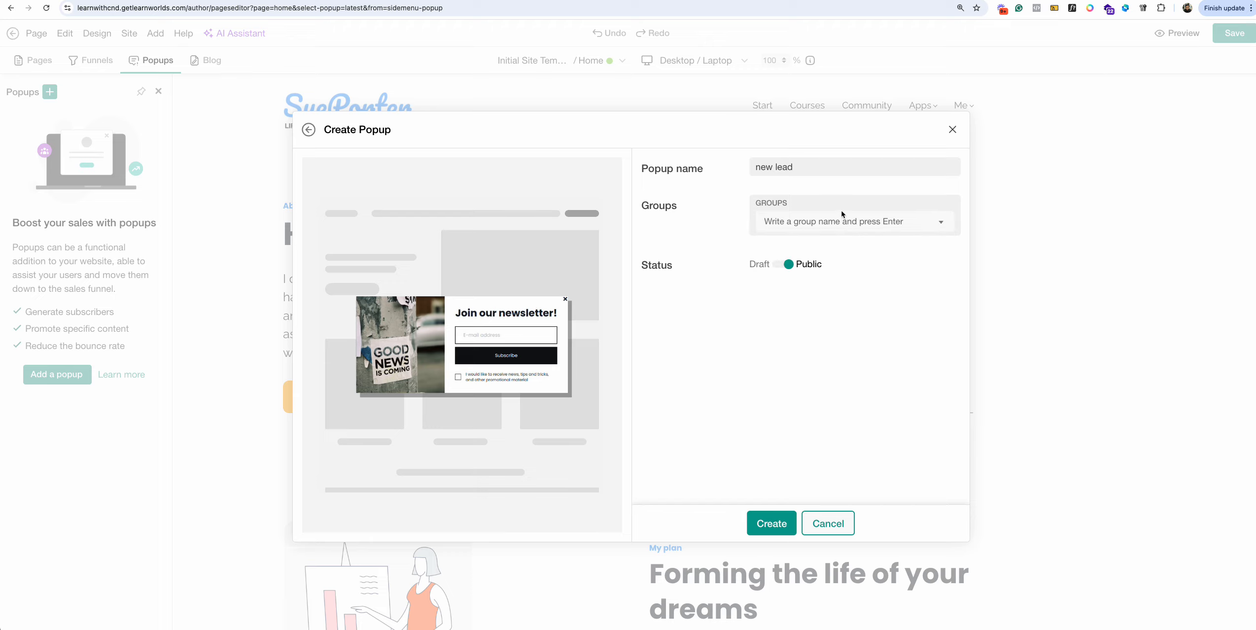
left_click(764, 527)
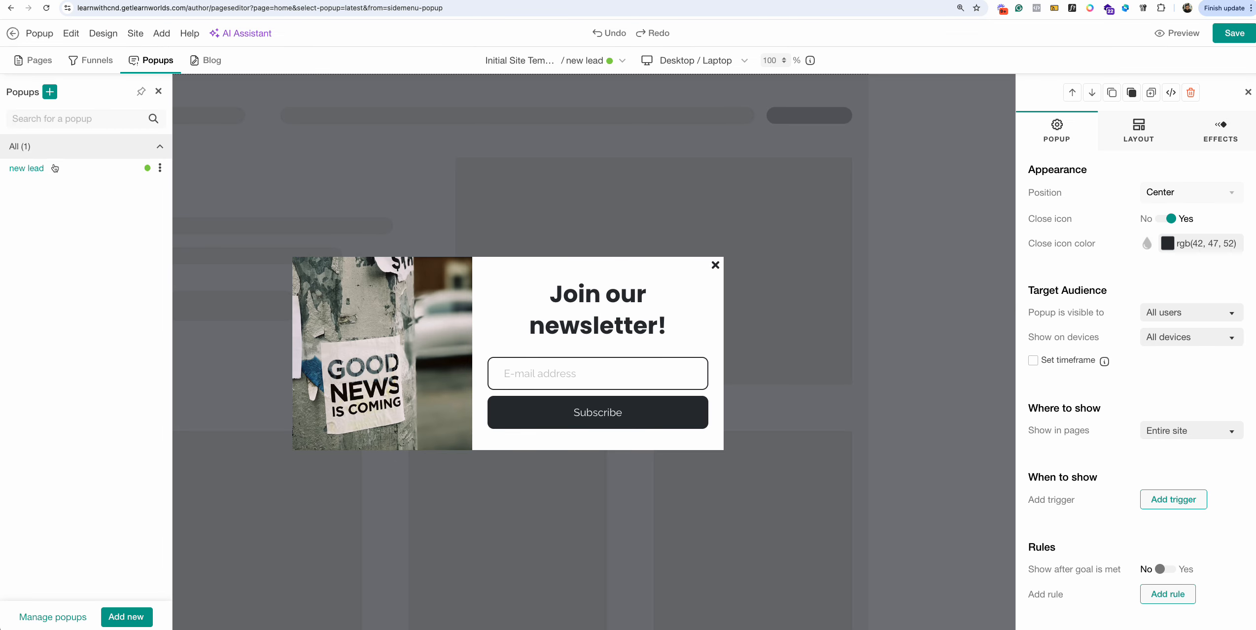
Save the new lead popup, cancelling the status change prompts so it stays public.
left_click(148, 171)
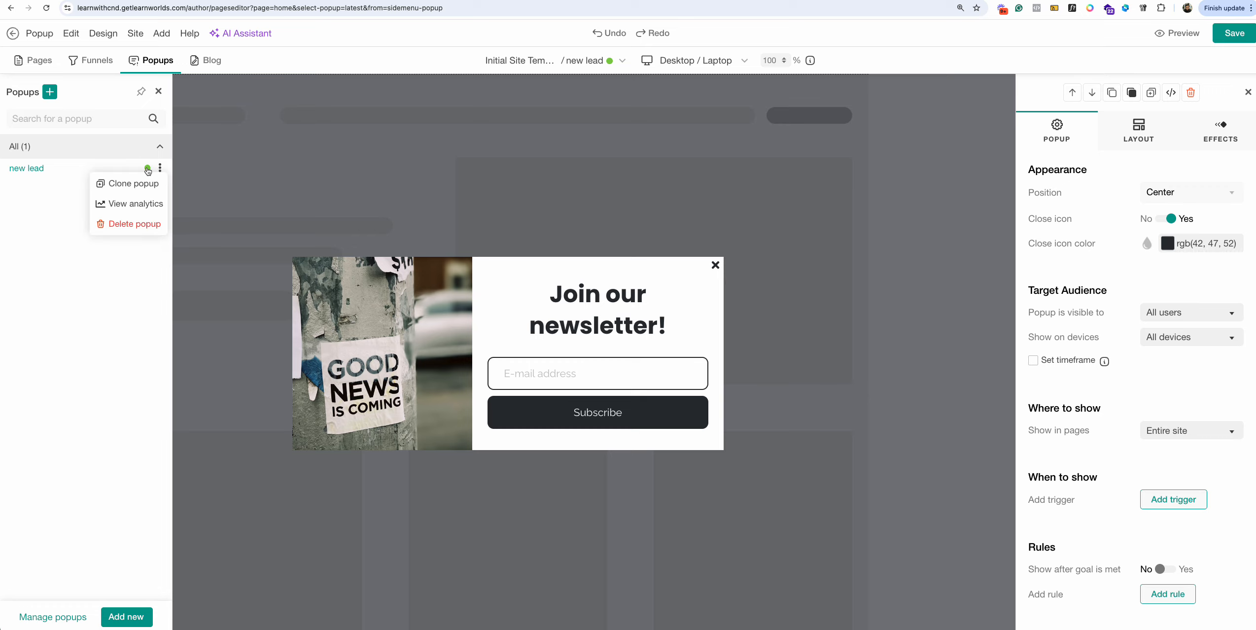
left_click(147, 170)
left_click(148, 169)
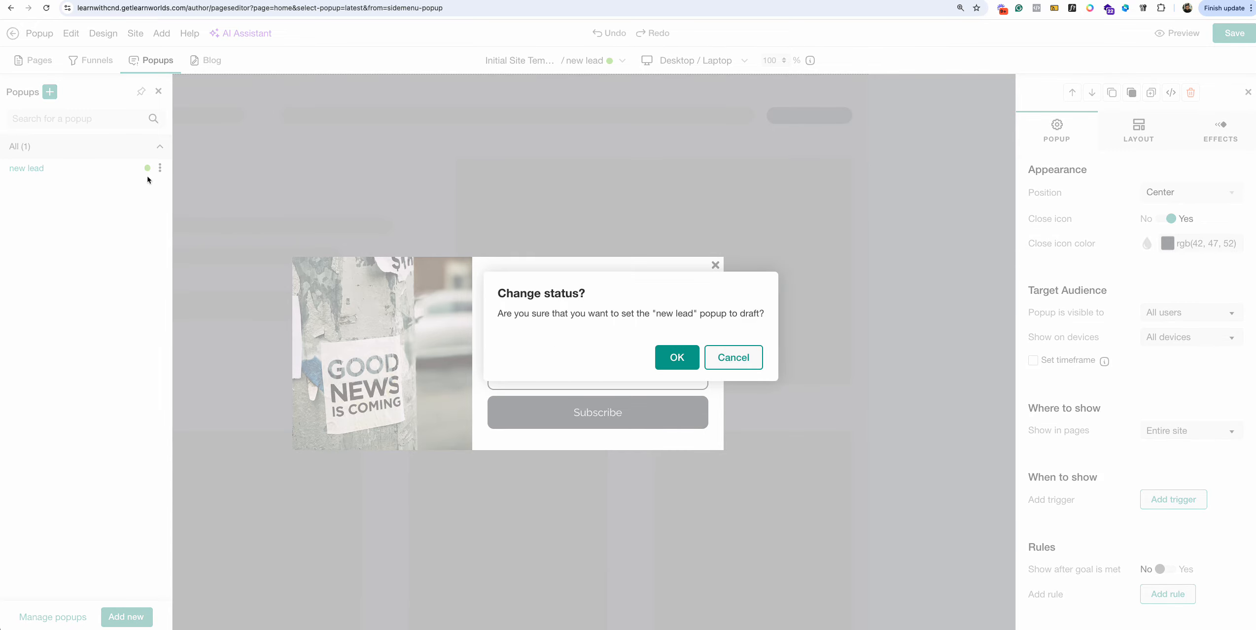
left_click(733, 357)
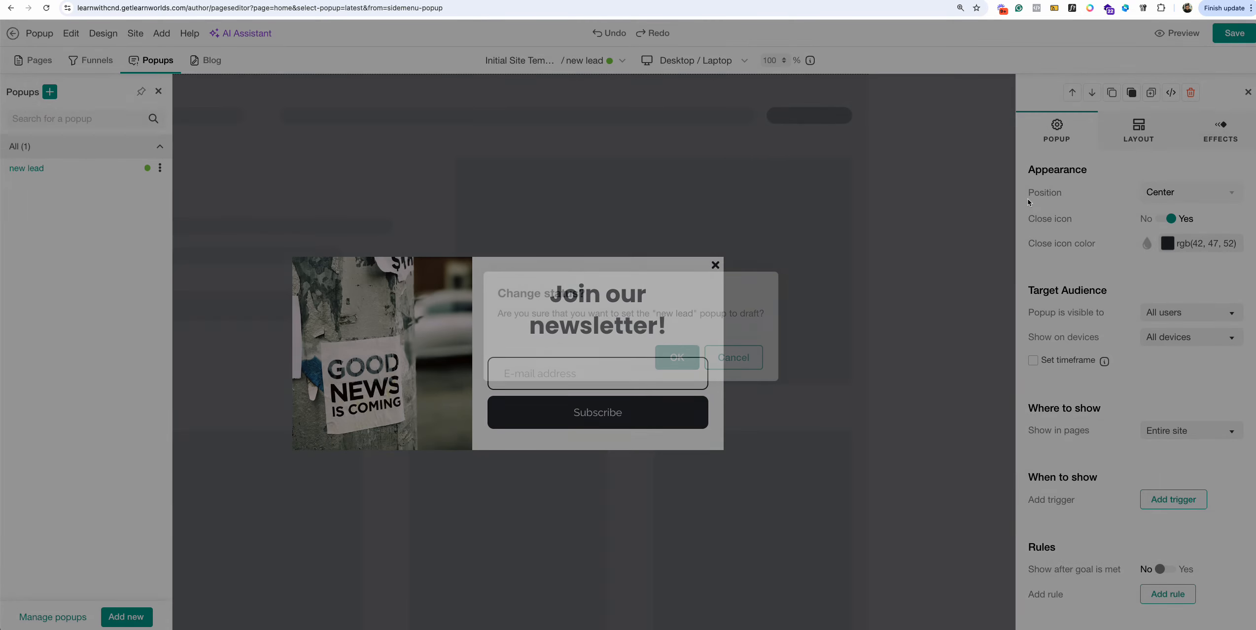
left_click(1252, 35)
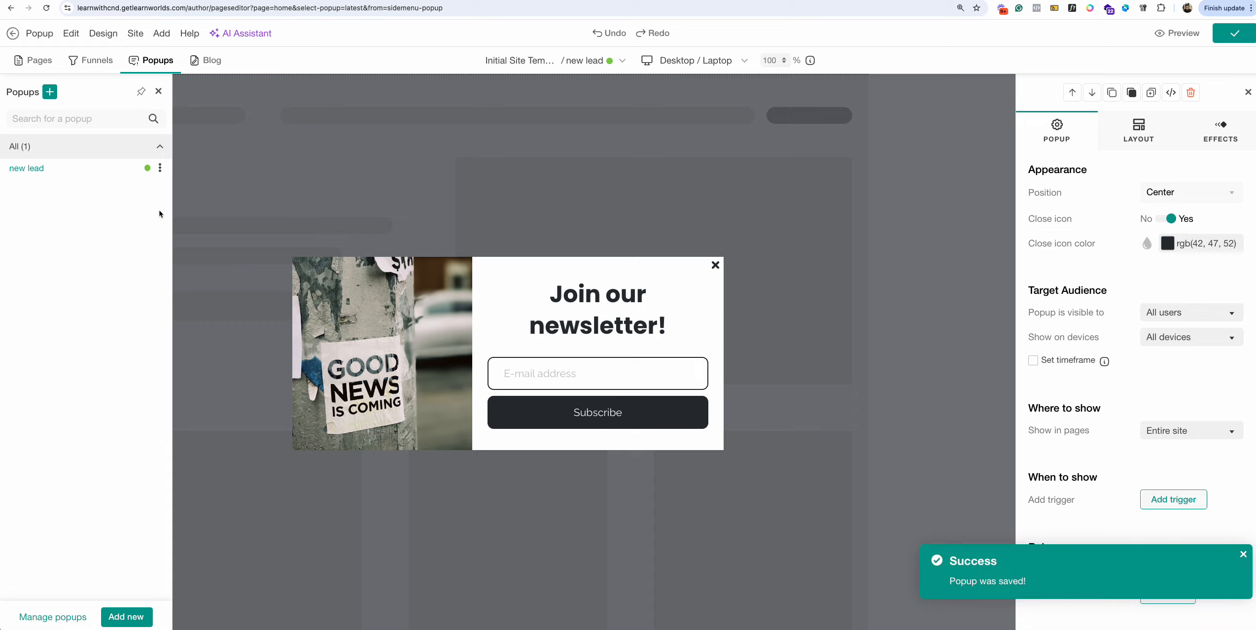
left_click(148, 169)
left_click(733, 358)
Confirm the new lead popup's status as public and dismiss the saved notice.
left_click(147, 168)
left_click(682, 359)
left_click(1243, 555)
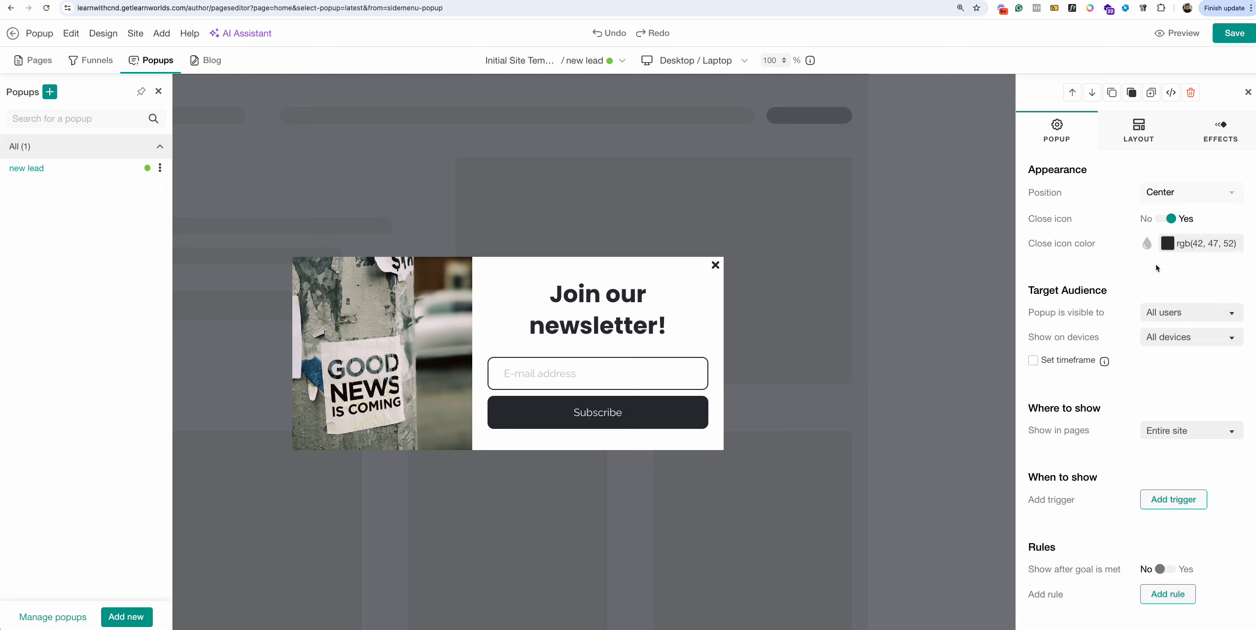
Bring up the 'Popup is visible to' audience choices.
left_click_drag(1027, 292, 1193, 314)
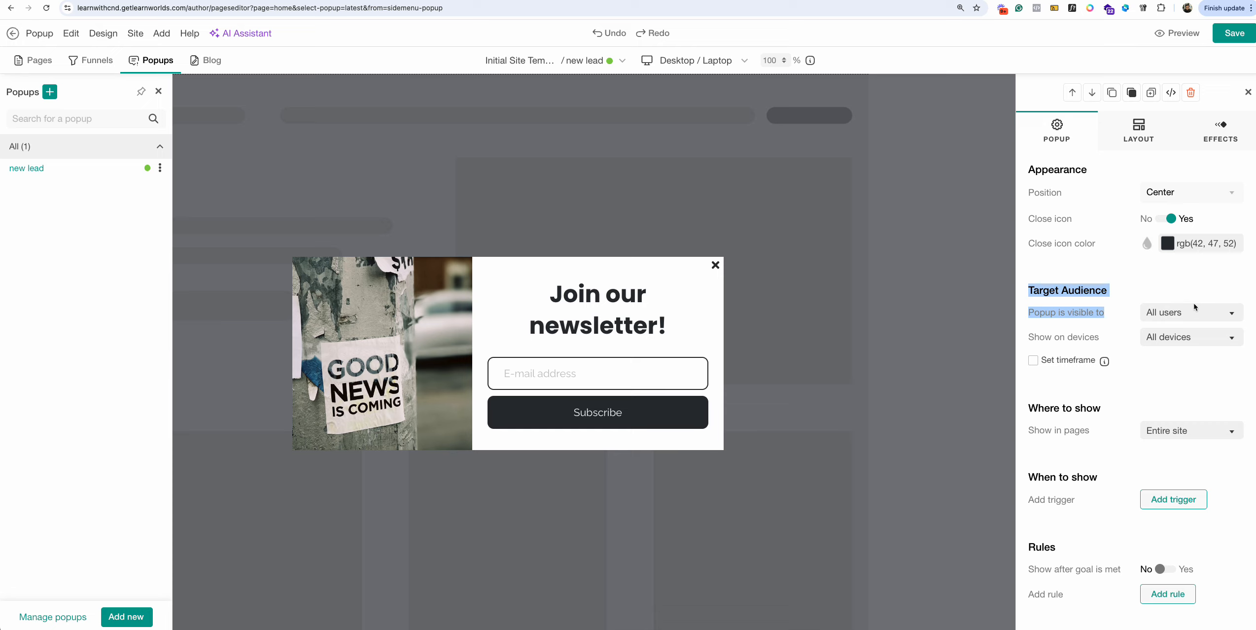
left_click(1194, 307)
left_click(1177, 310)
left_click(1084, 314)
left_click(1203, 315)
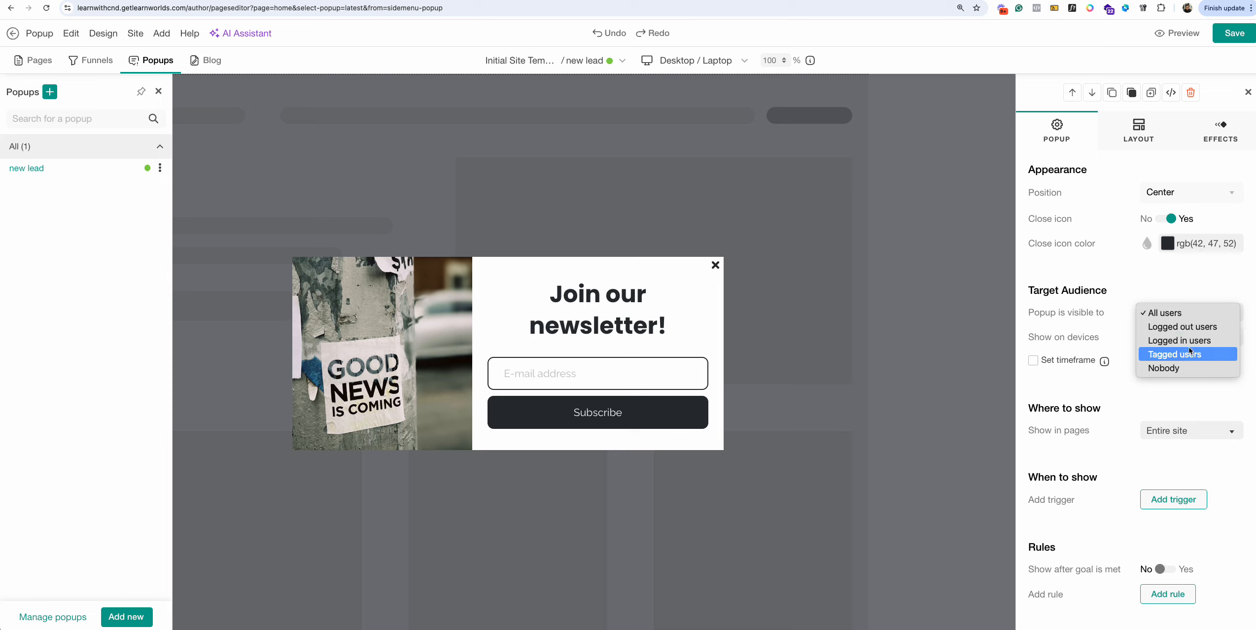
Show the popup only to logged-out users.
left_click(1205, 306)
left_click(1204, 309)
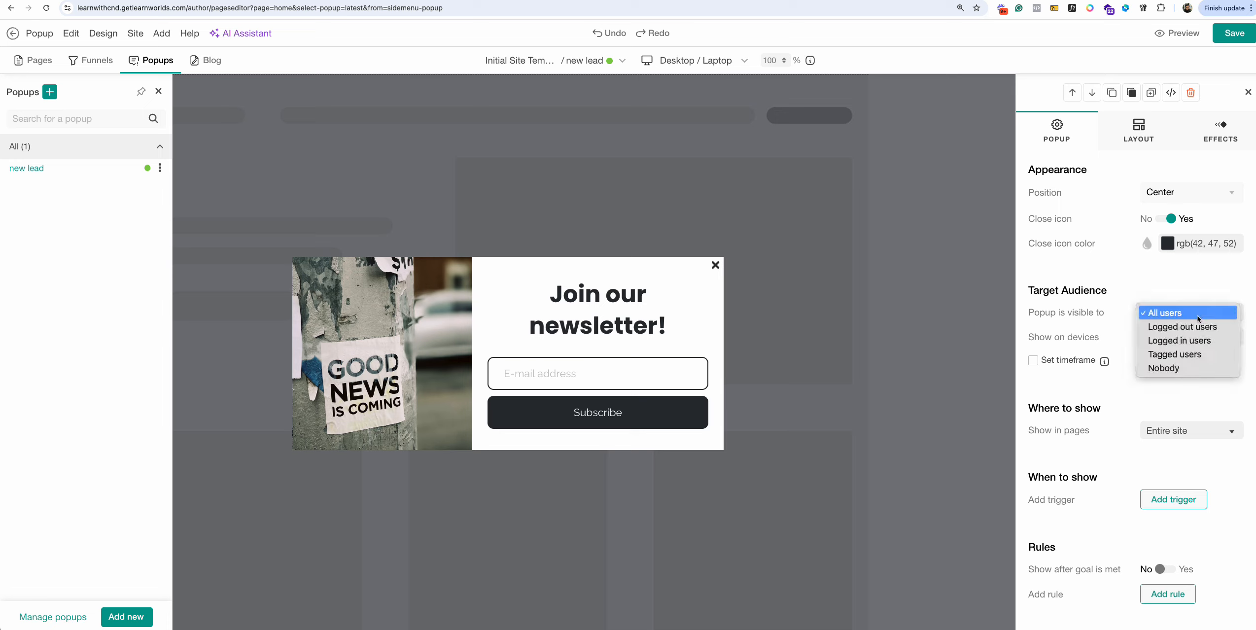
left_click(1176, 286)
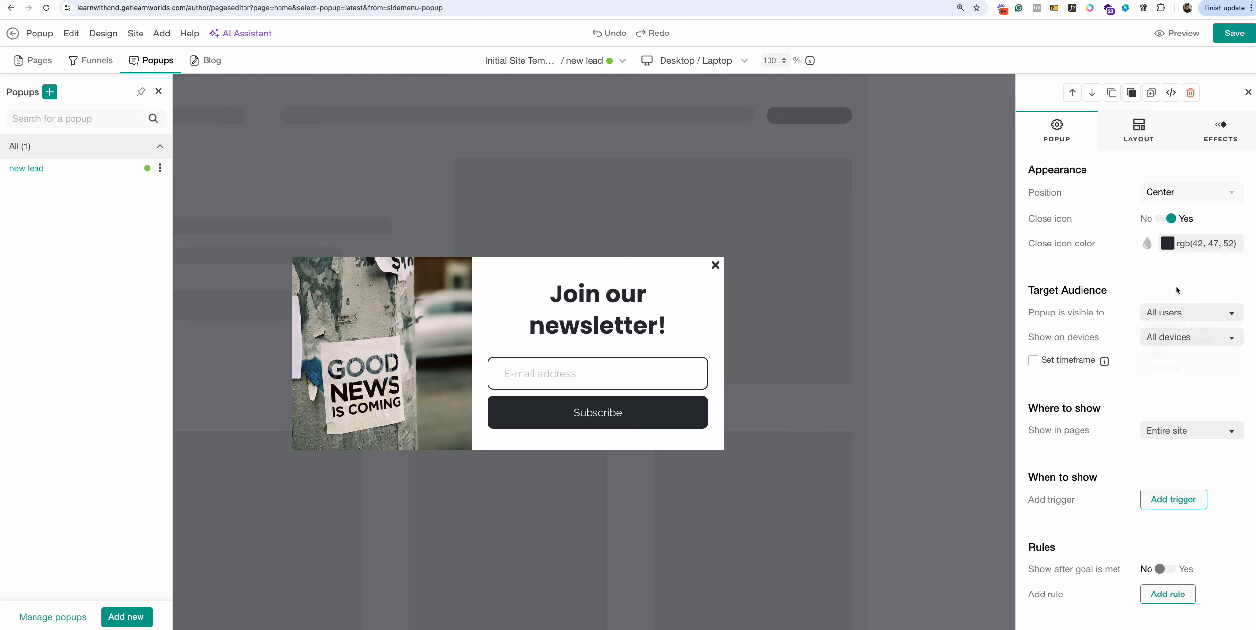
left_click(1196, 312)
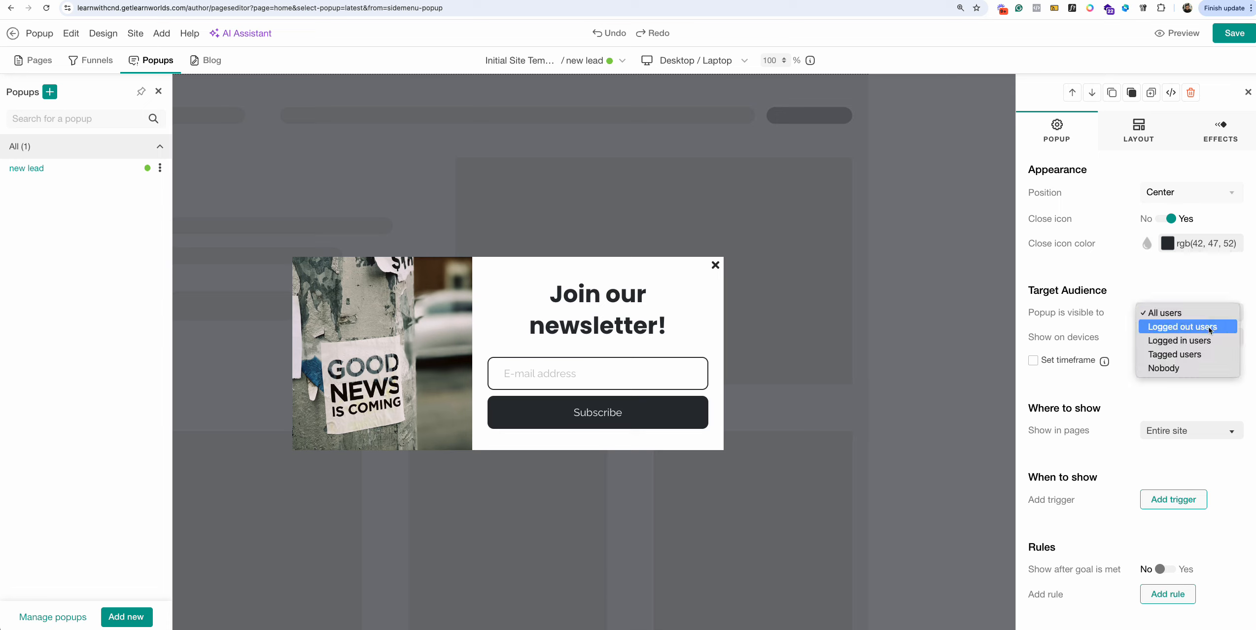
left_click(981, 334)
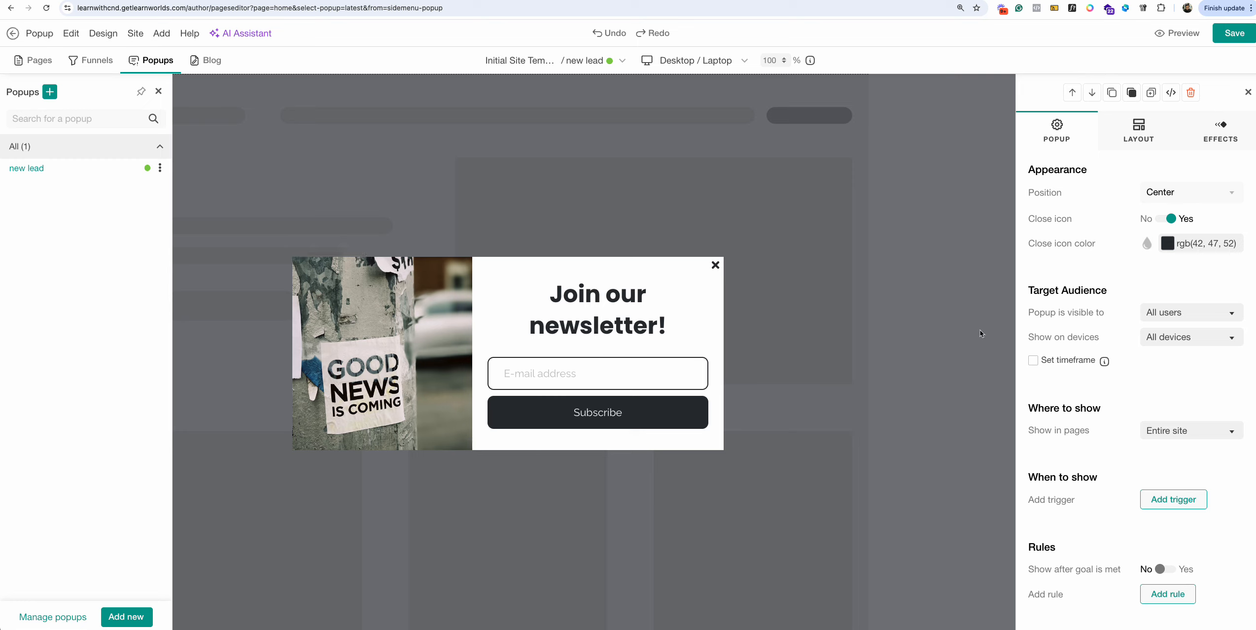
left_click(1187, 318)
left_click(1185, 325)
Limit devices to desktop/laptop and tablet, excluding Phone Portrait and Phone Landscape.
left_click(1187, 340)
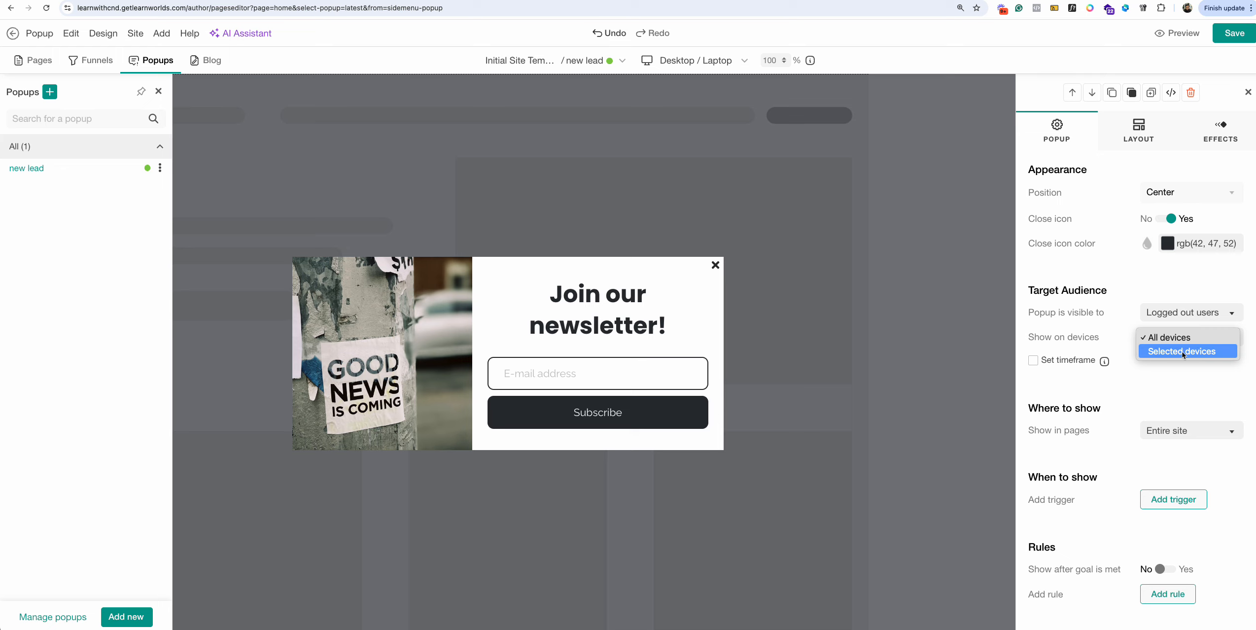
left_click(1190, 353)
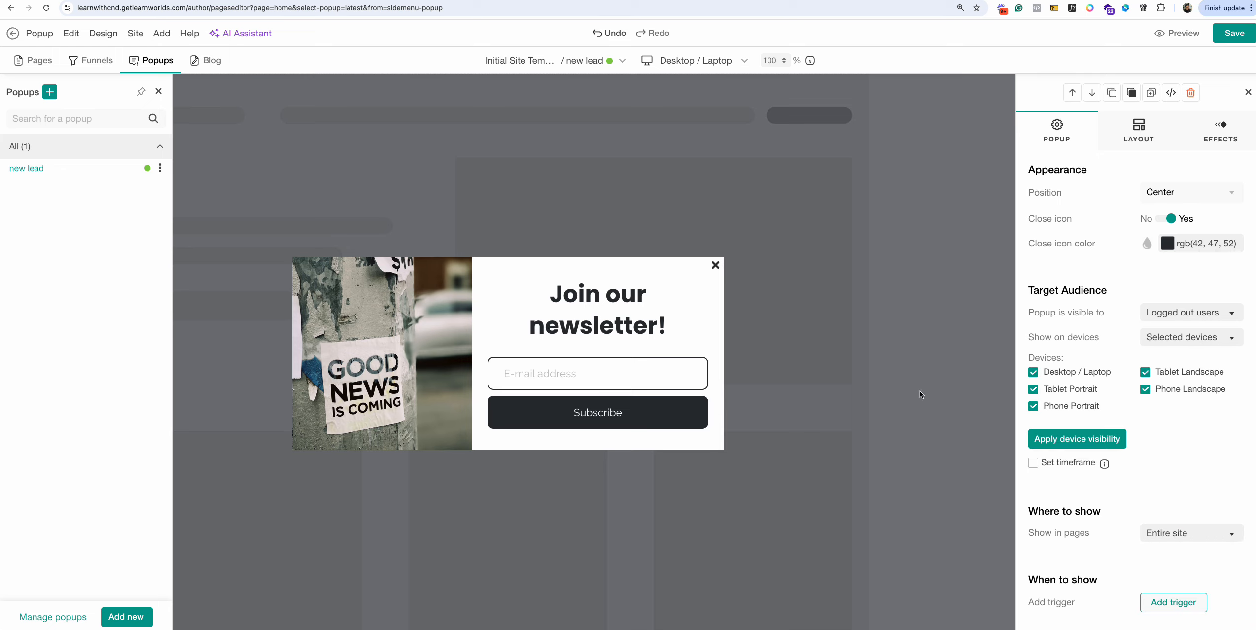
left_click(1078, 408)
left_click(1166, 394)
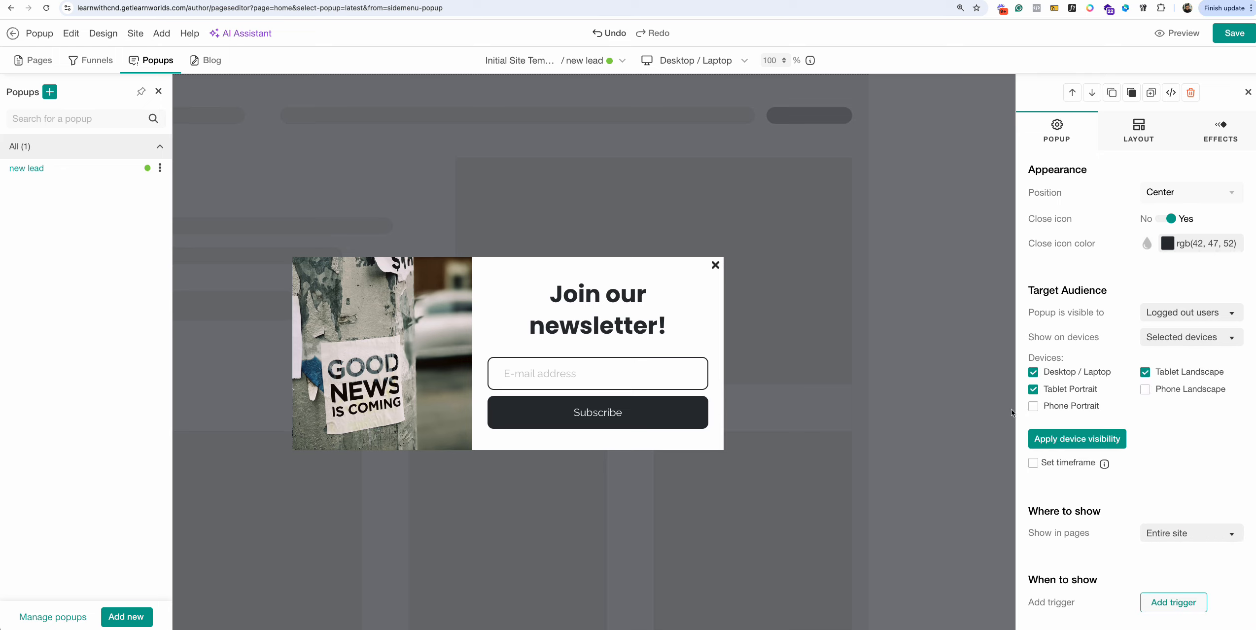
left_click(1067, 440)
left_click(676, 357)
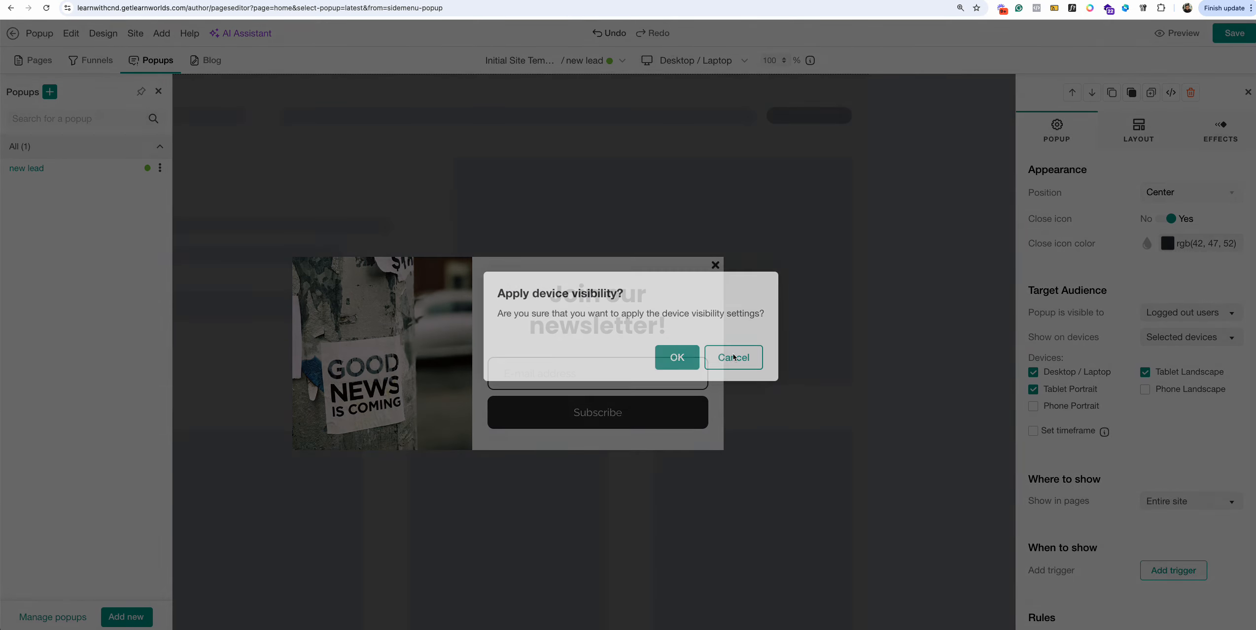
scroll(1193, 416, "down", 5)
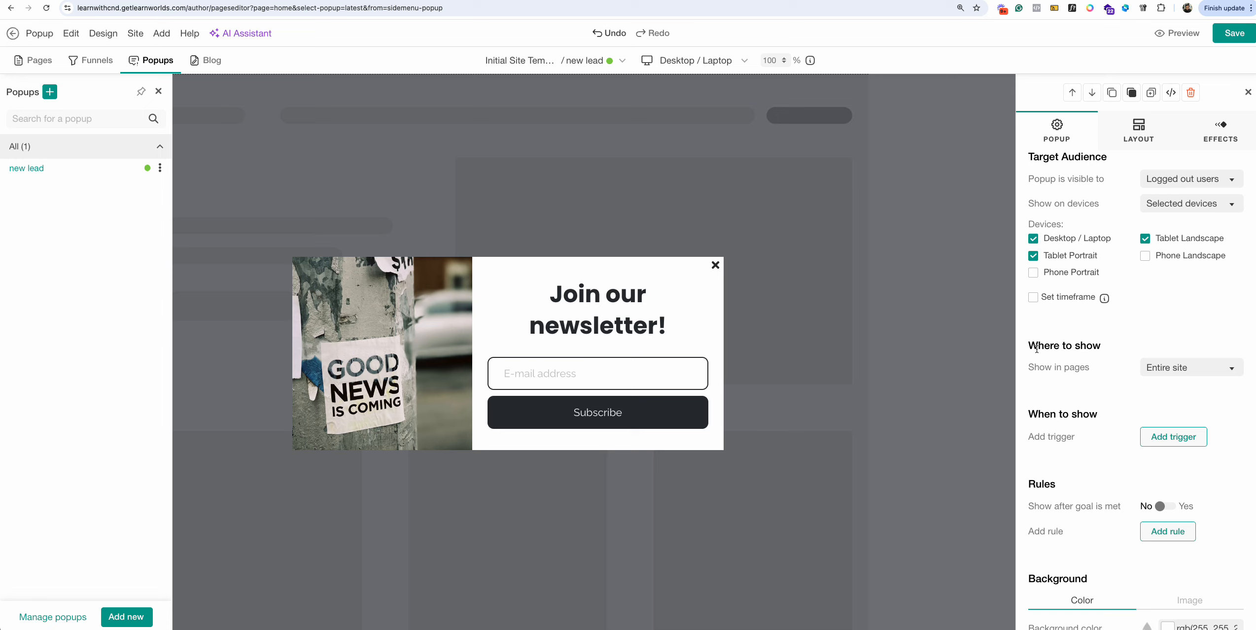
left_click(1215, 373)
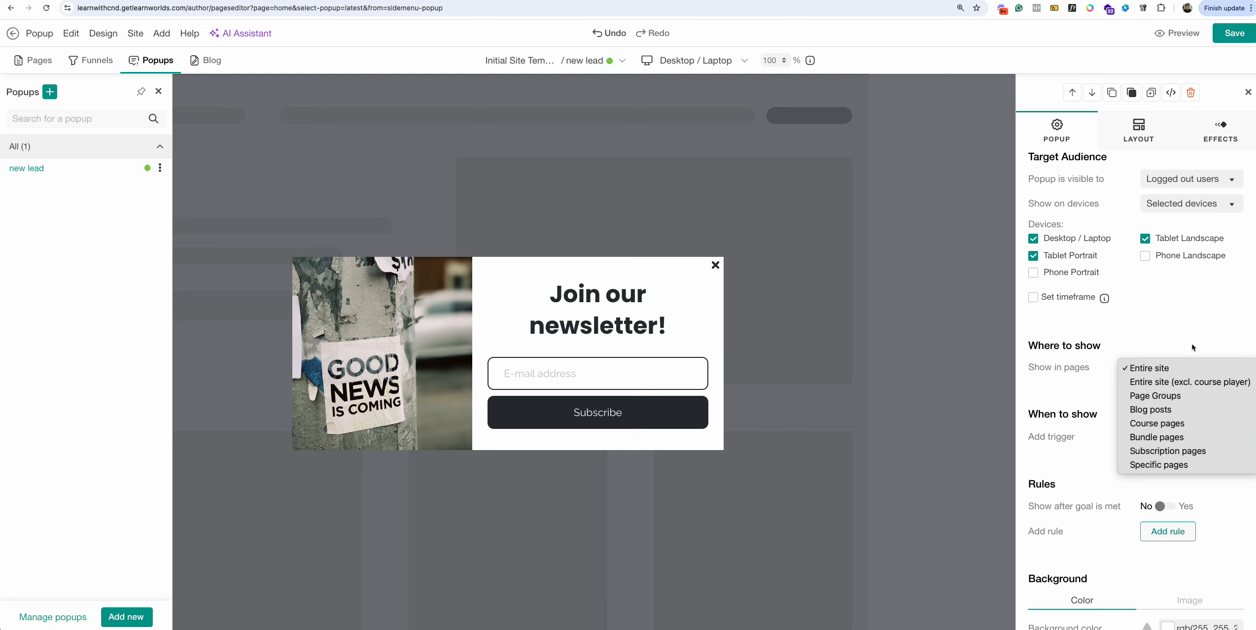
Set Show in pages to Specific pages with only Home checked.
left_click(1173, 464)
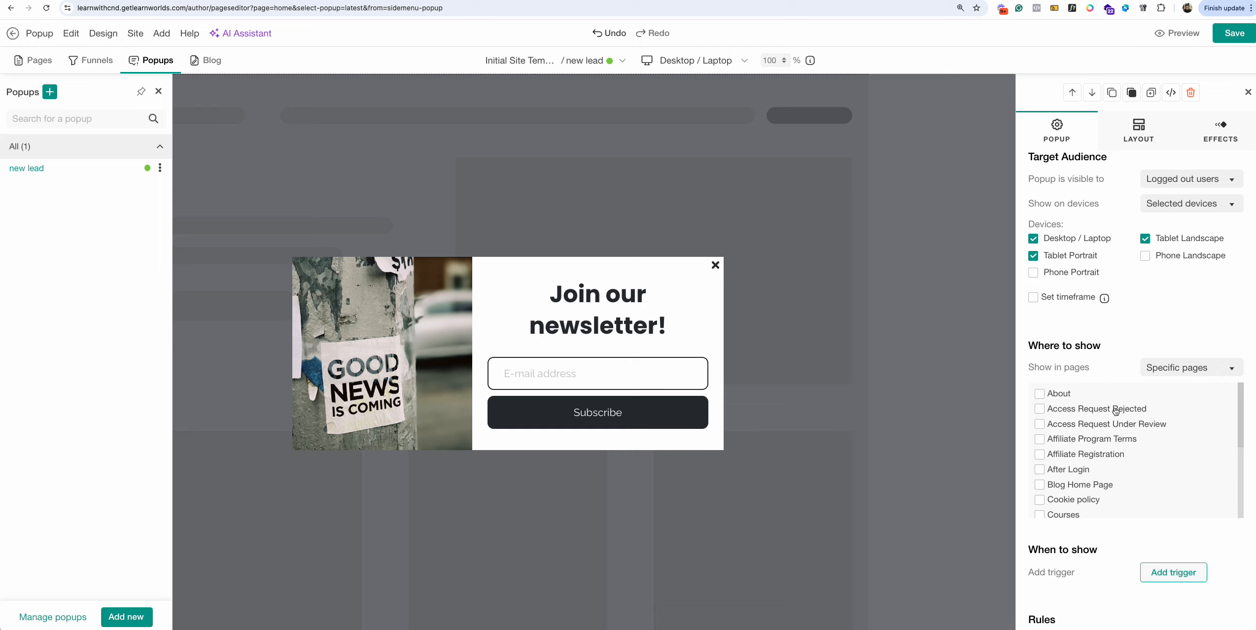
scroll(1104, 452, "down", 2)
left_click(1068, 495)
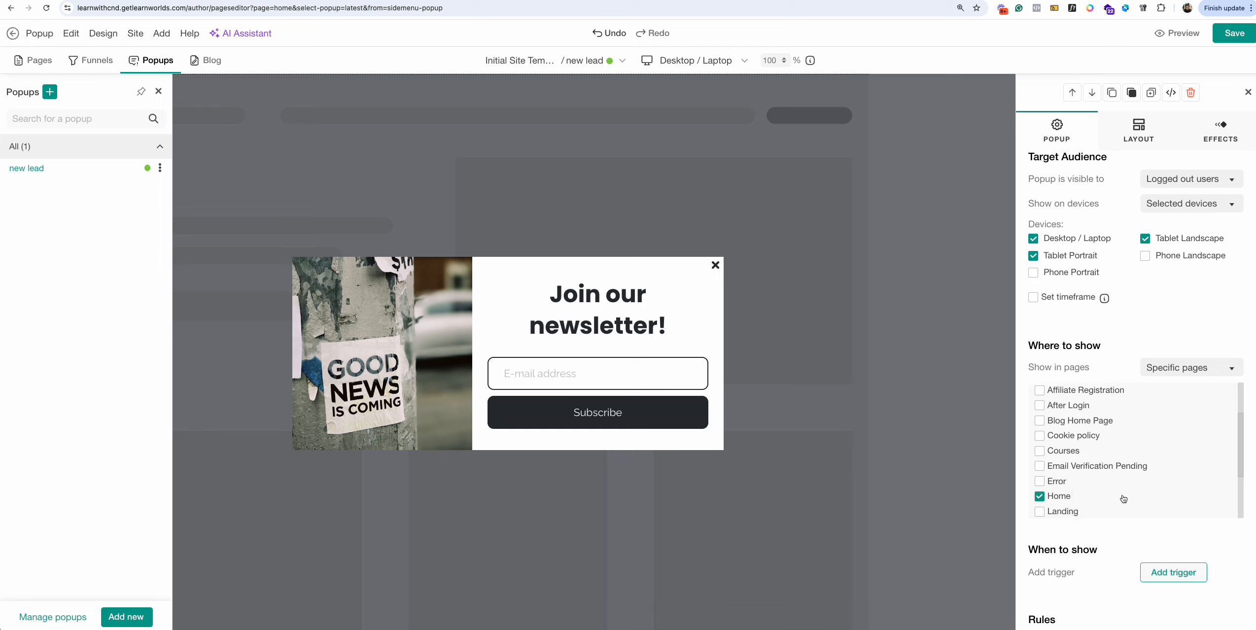
scroll(1128, 538, "down", 1)
scroll(1127, 537, "down", 3)
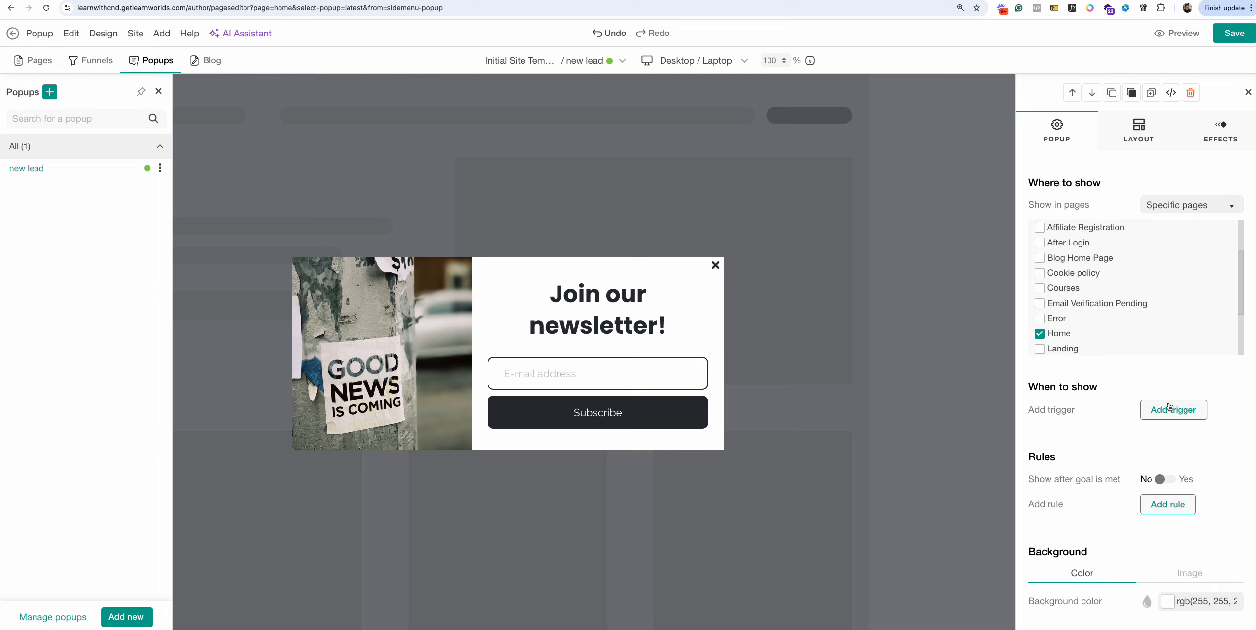
Add an 'After page is loaded' trigger with a 2-second delay.
left_click(1171, 409)
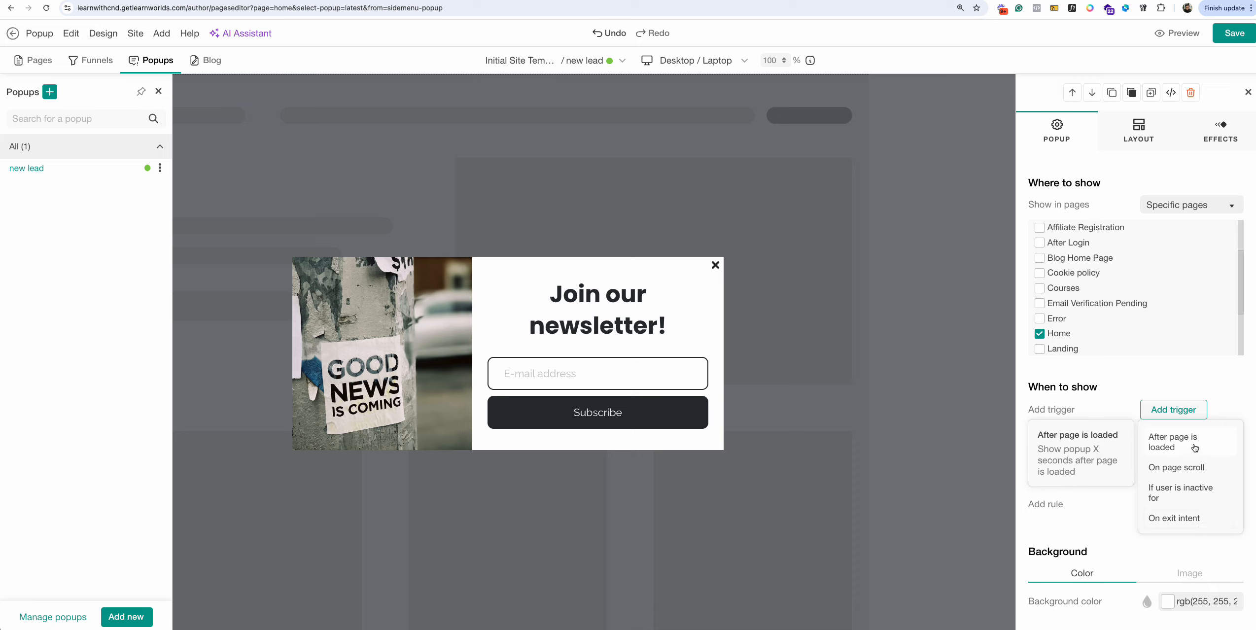
left_click(1187, 449)
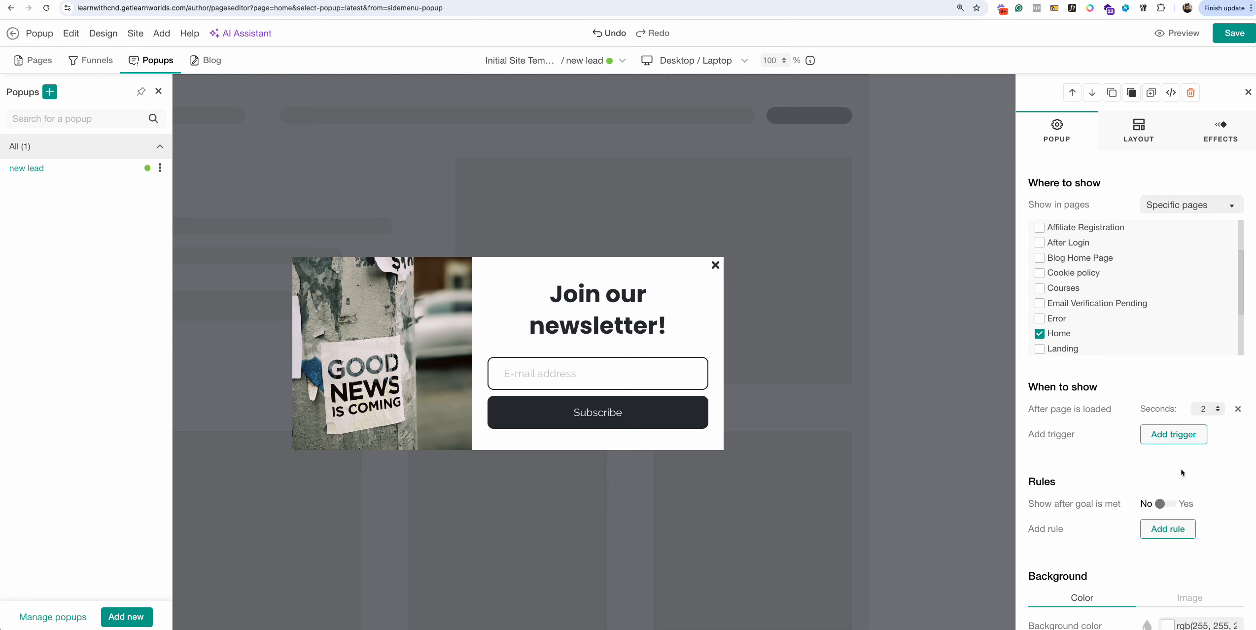
scroll(1180, 472, "down", 5)
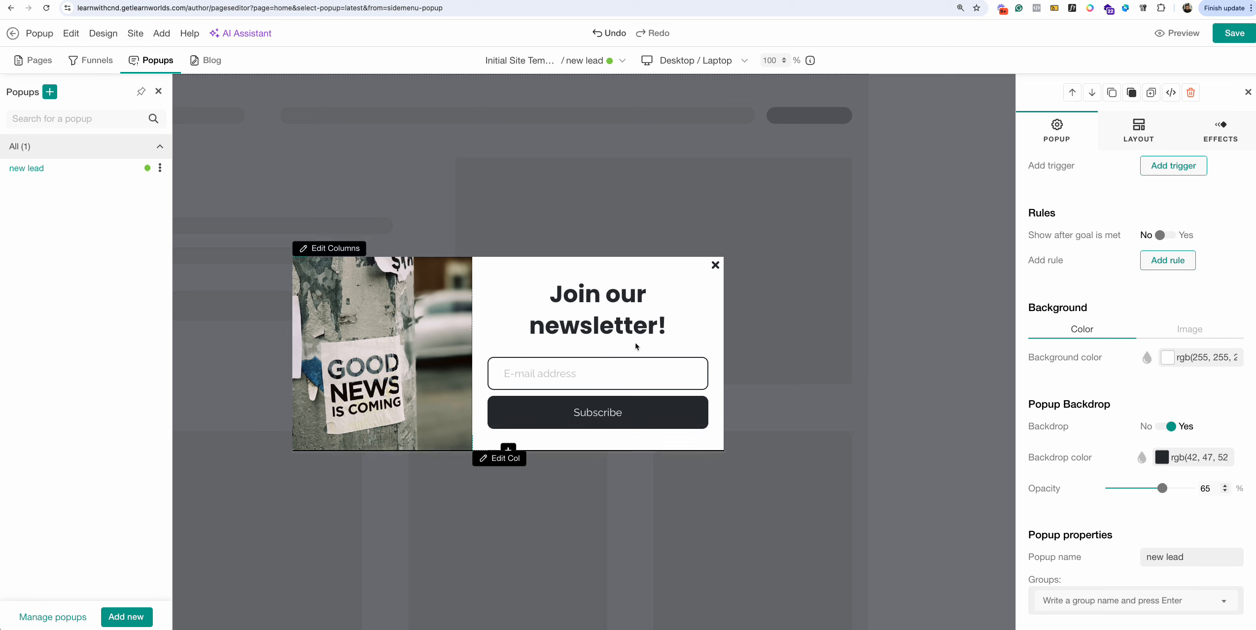
Replace the '!' in the heading so it reads 'Join our newsletter and get update'.
left_click(617, 297)
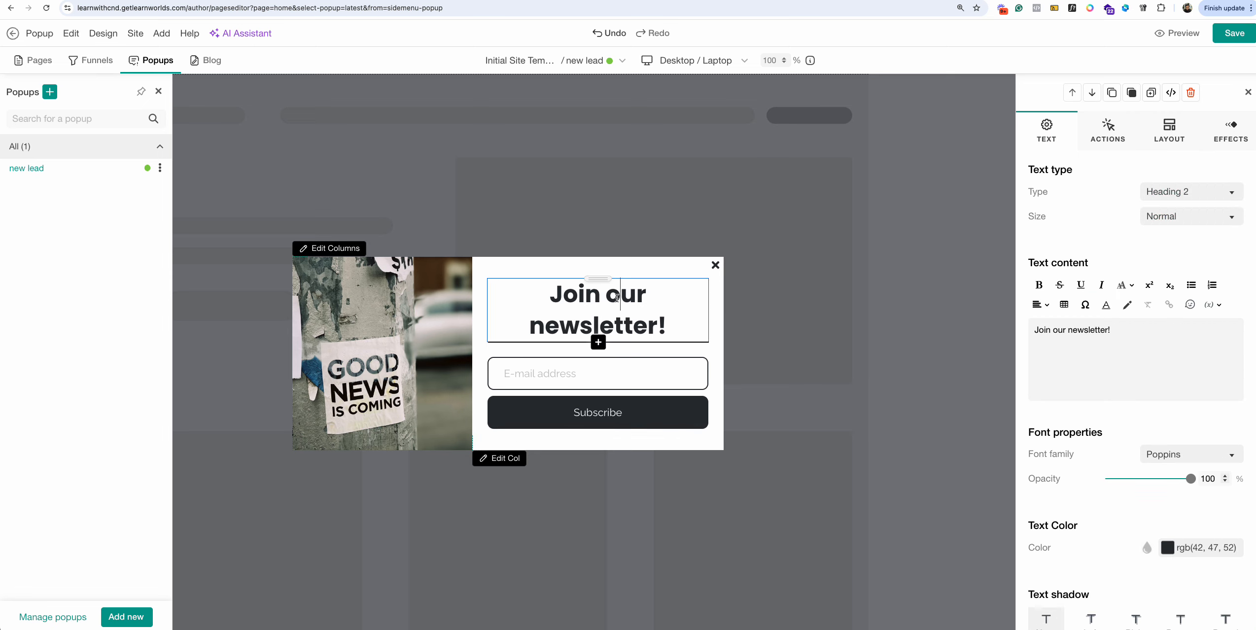
double_click(622, 298)
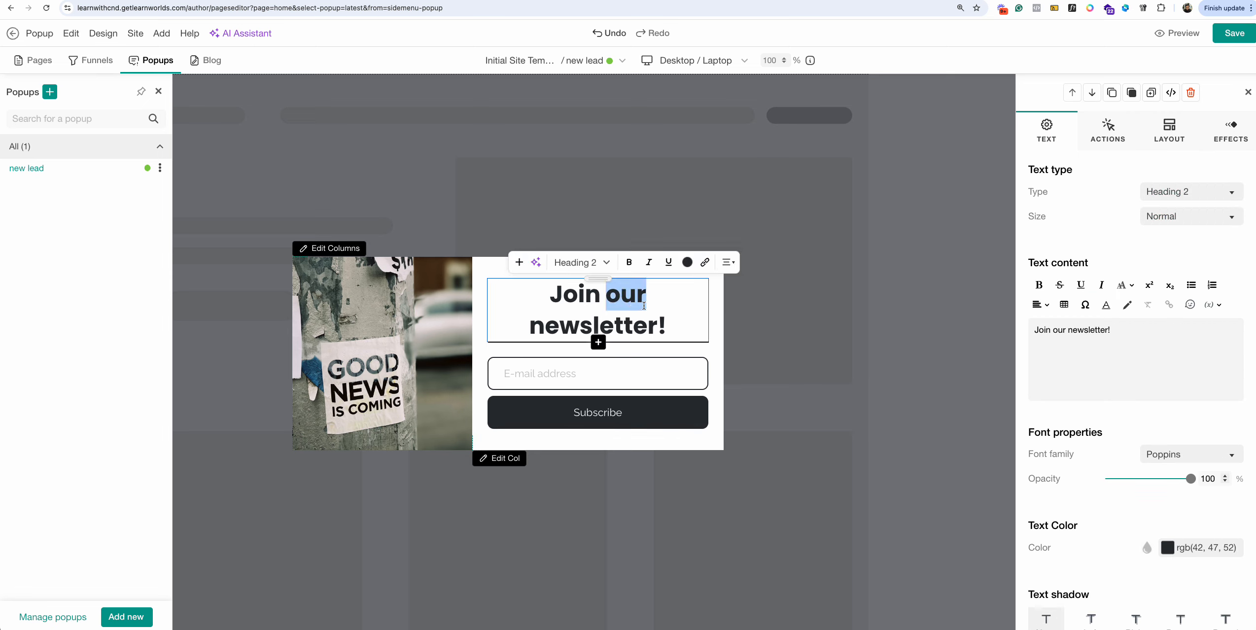
left_click(642, 302)
left_click(680, 323)
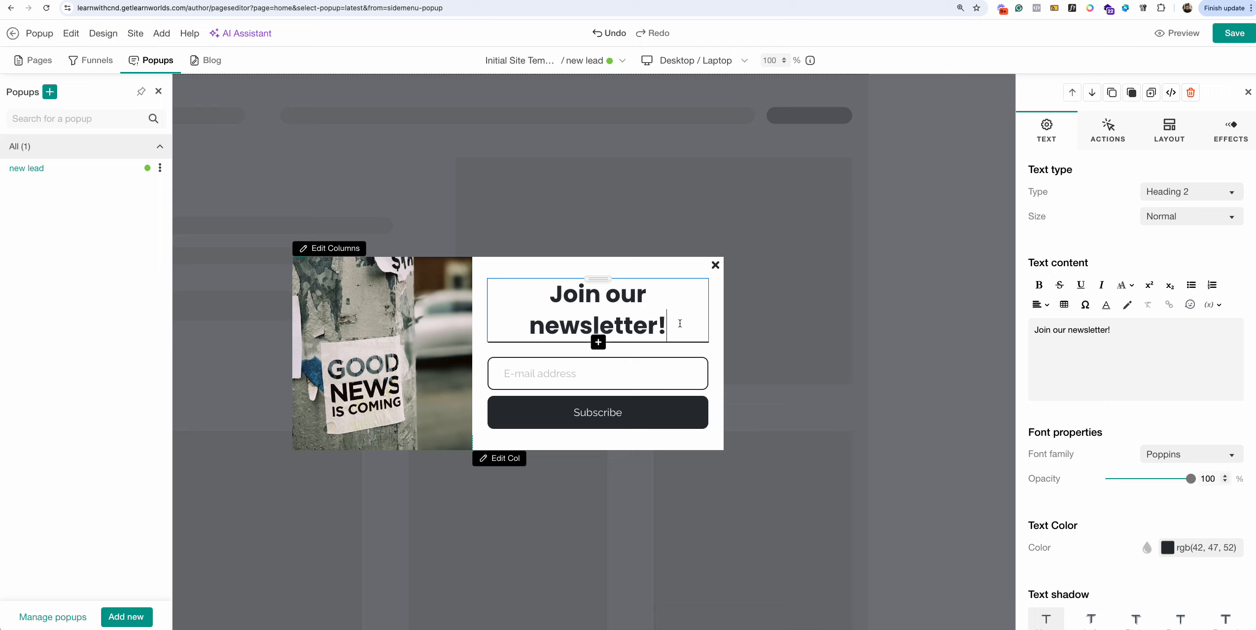
left_click_drag(544, 294, 669, 322)
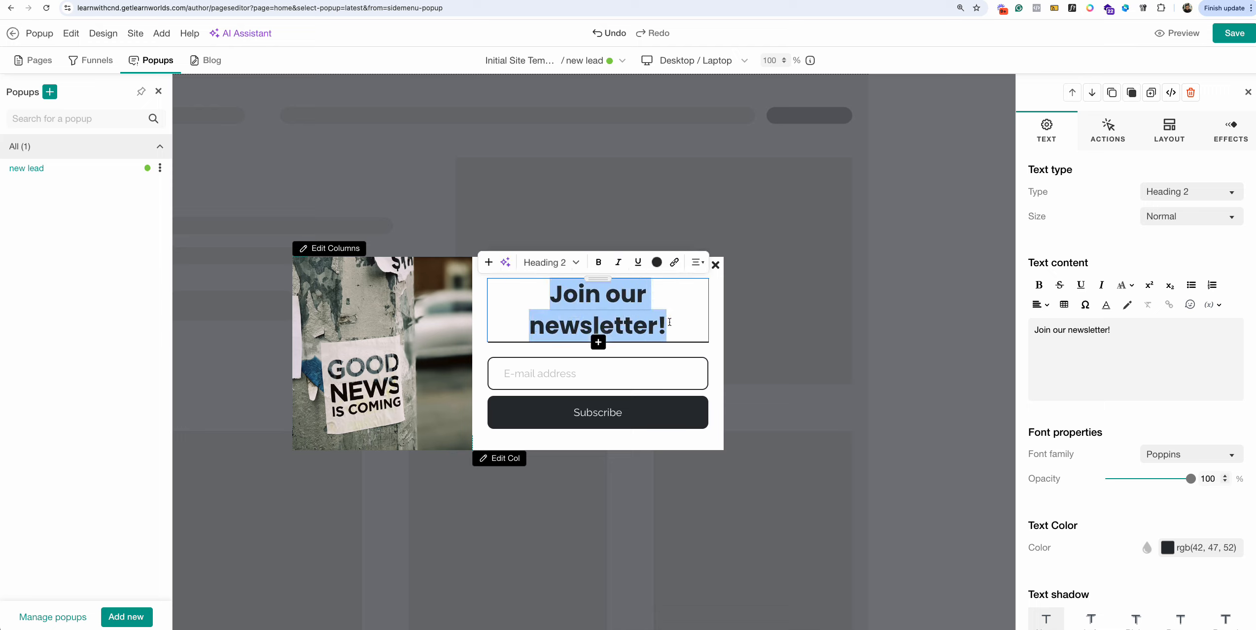
left_click(669, 319)
left_click(532, 325)
key("BackSpace")
left_click(687, 325)
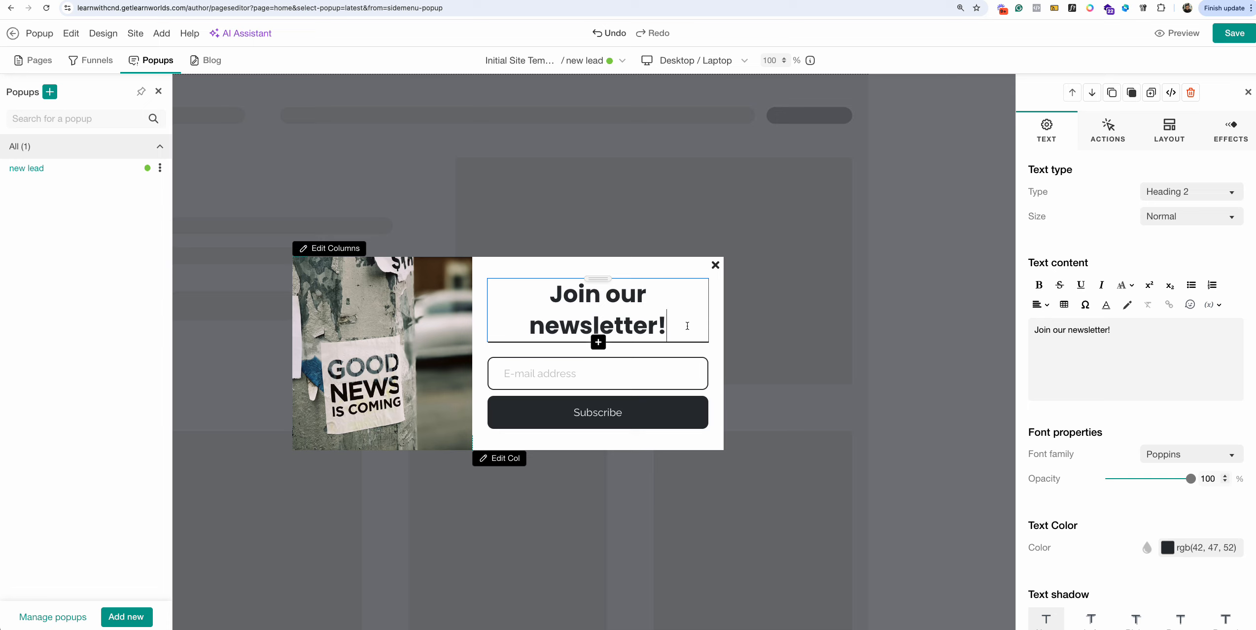
key("BackSpace")
key("BackSpace")
type("and")
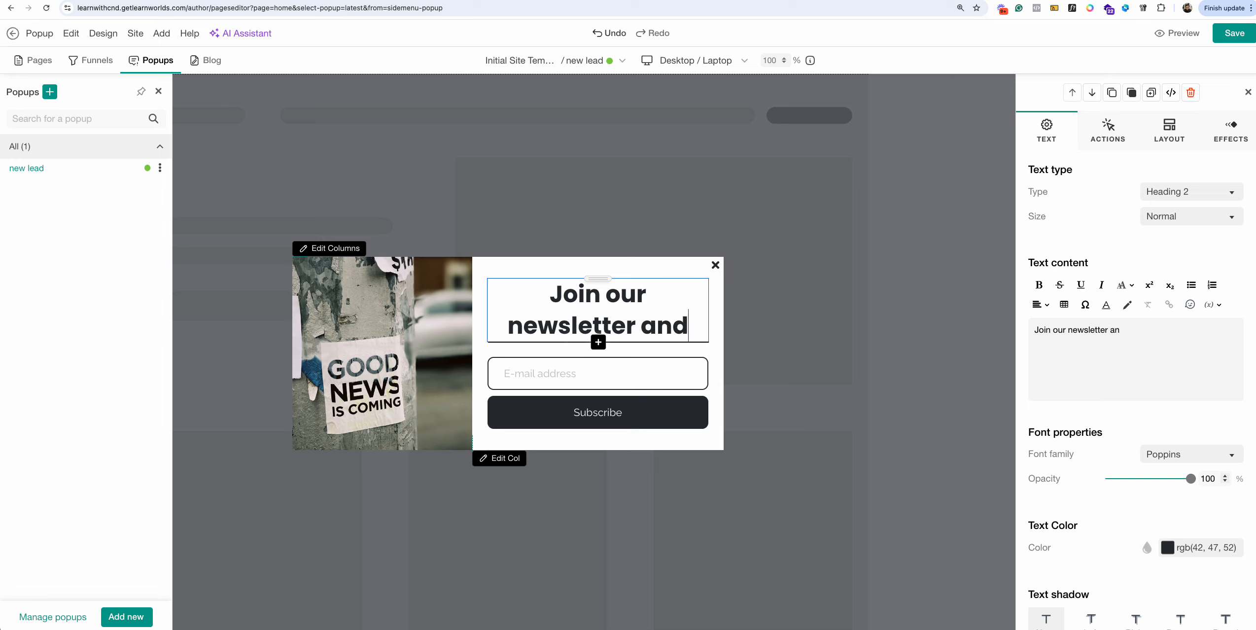
type(" get update")
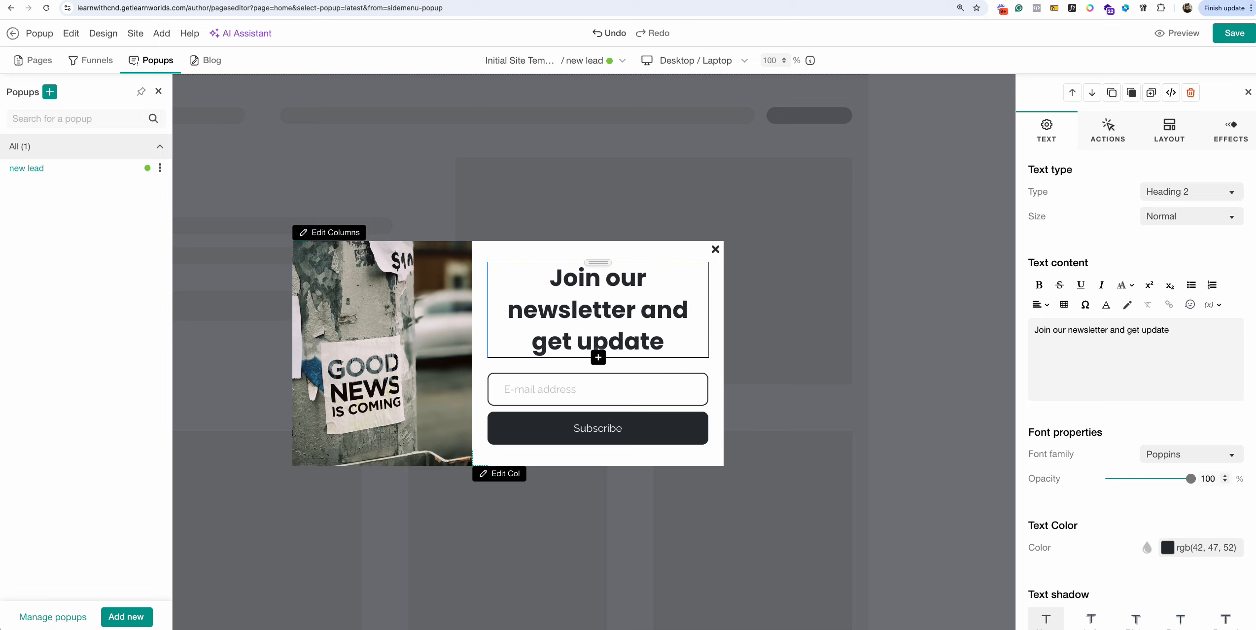
left_click(554, 387)
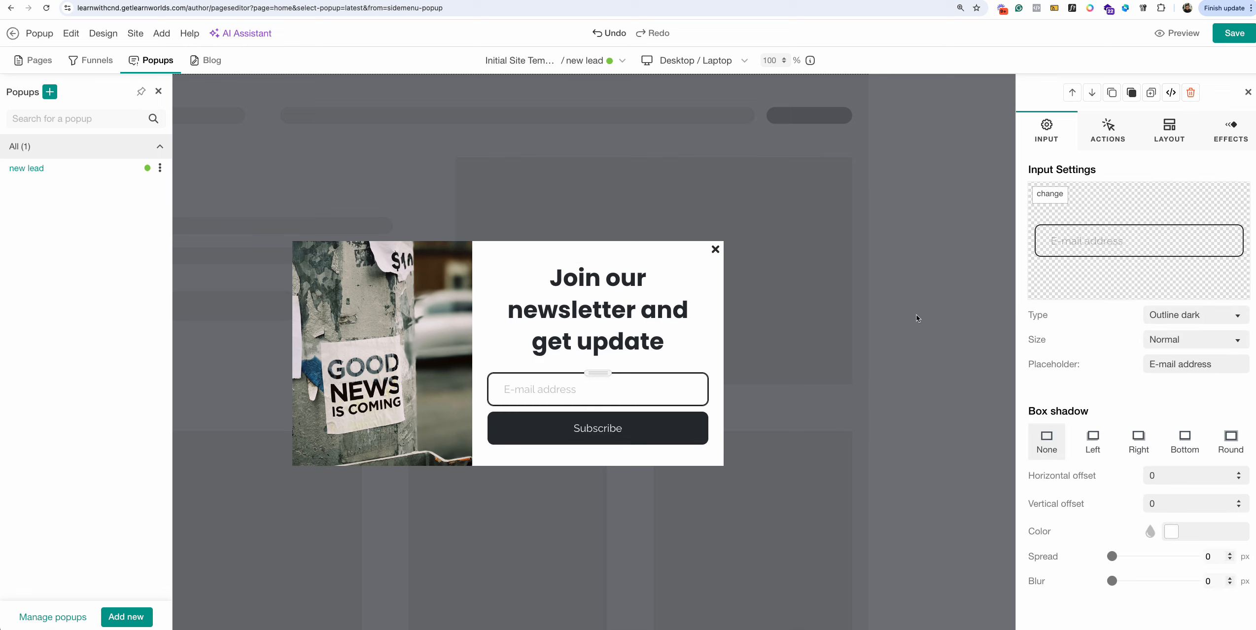
Review the sign-up form's LEAD and Actions settings, keeping redirect on submit at None.
left_click(596, 373)
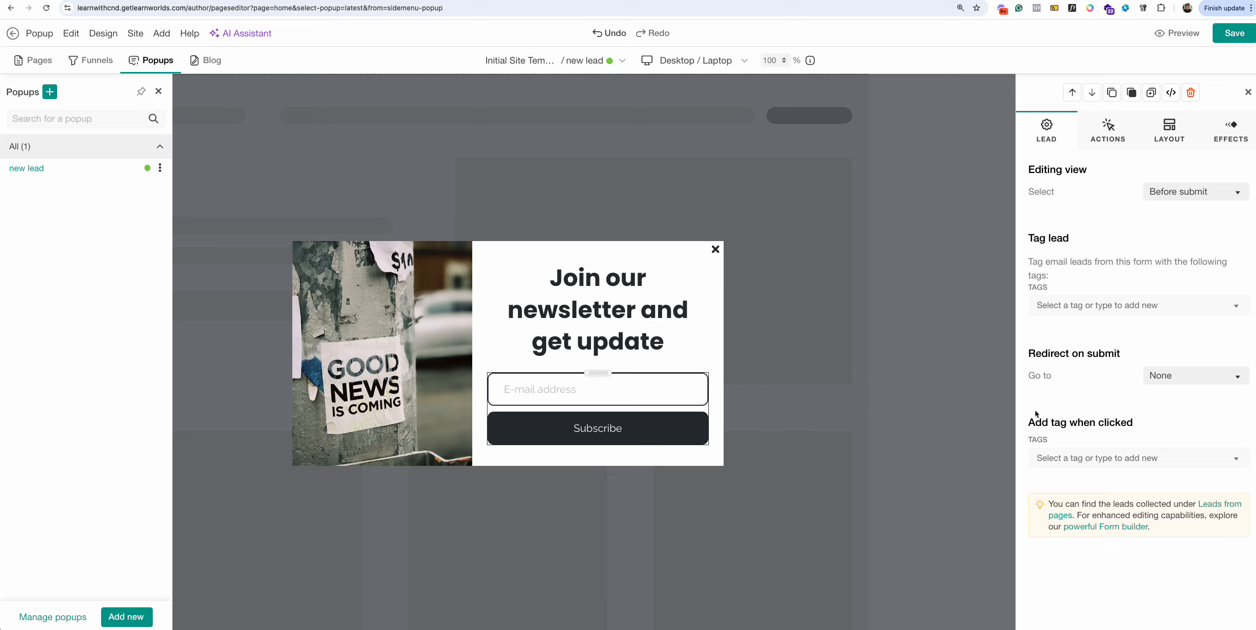
left_click(1182, 378)
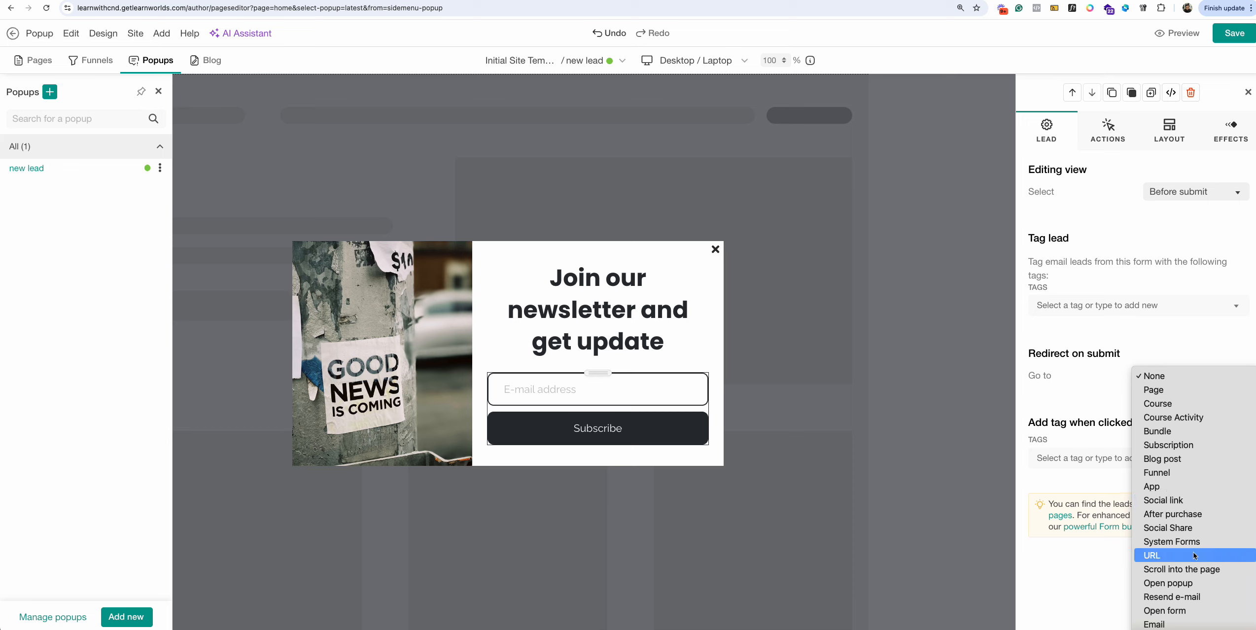
left_click(1075, 392)
left_click(1177, 375)
left_click(1177, 374)
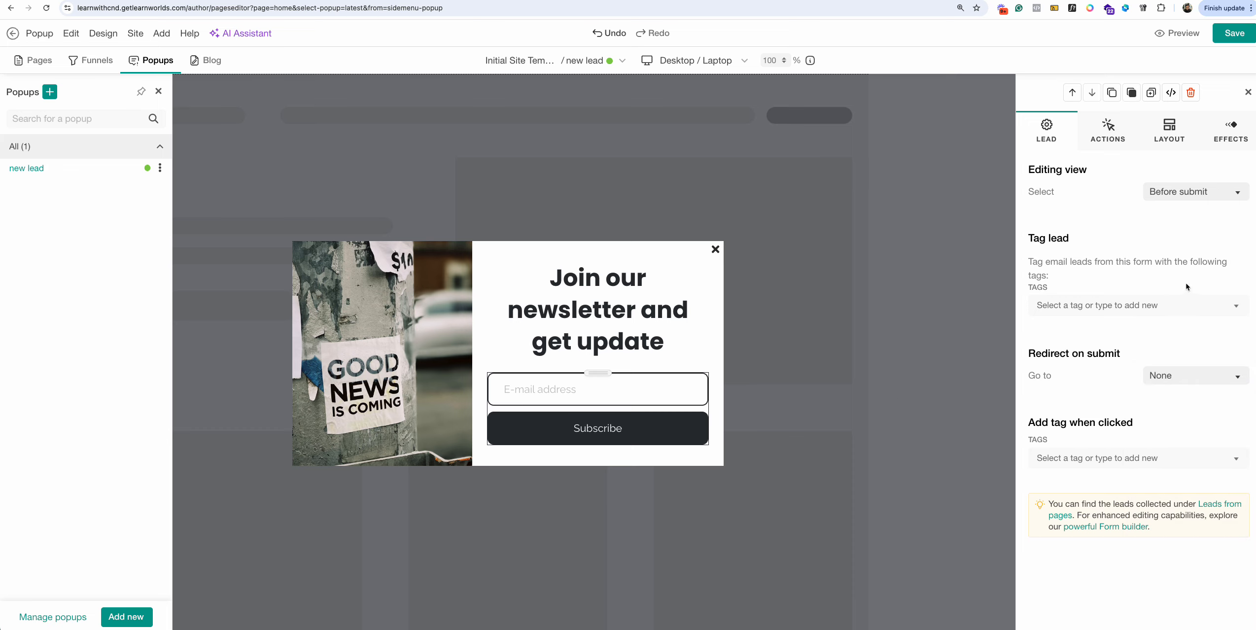
left_click(1108, 130)
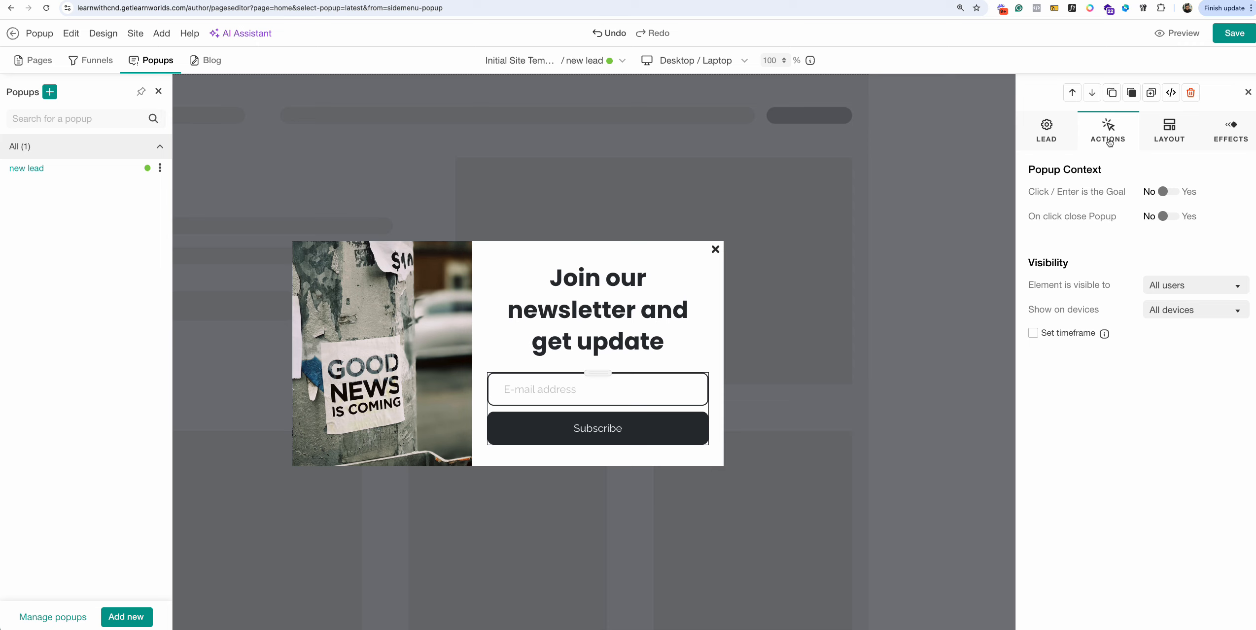
left_click(1051, 137)
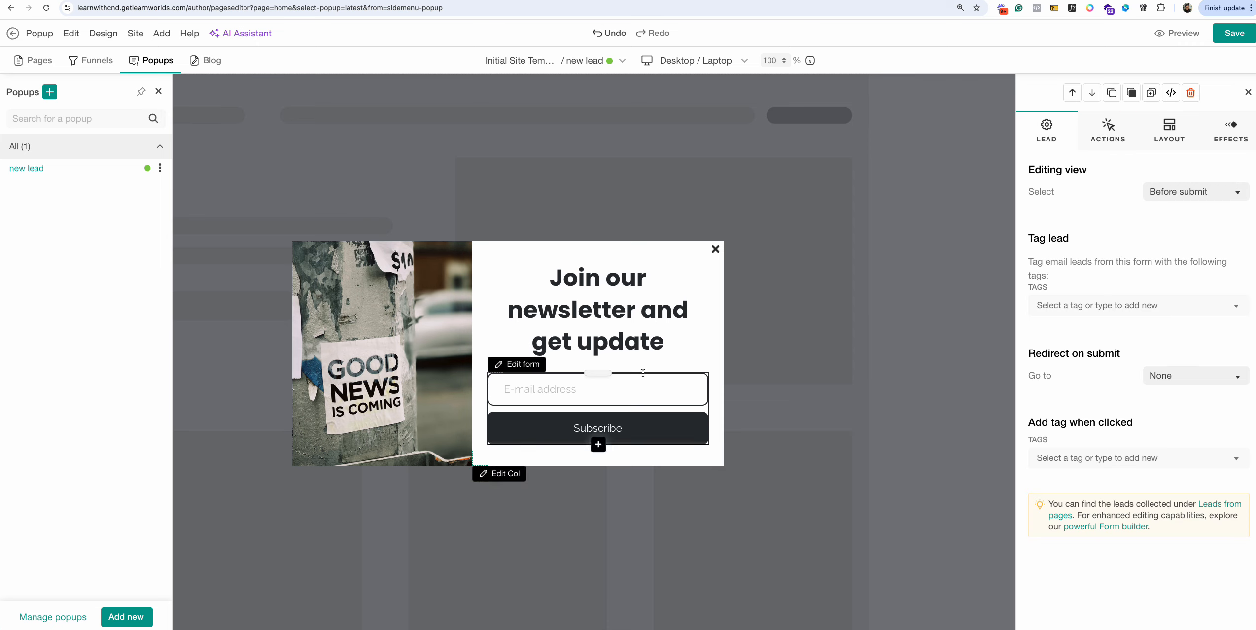
left_click(589, 388)
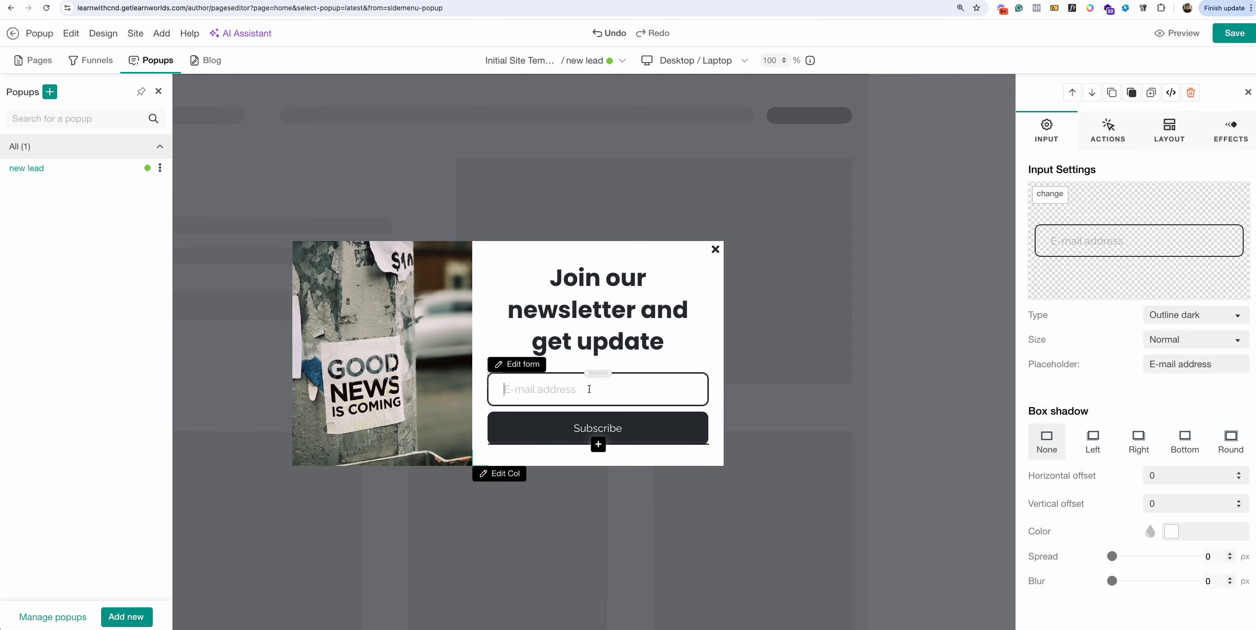
left_click(524, 370)
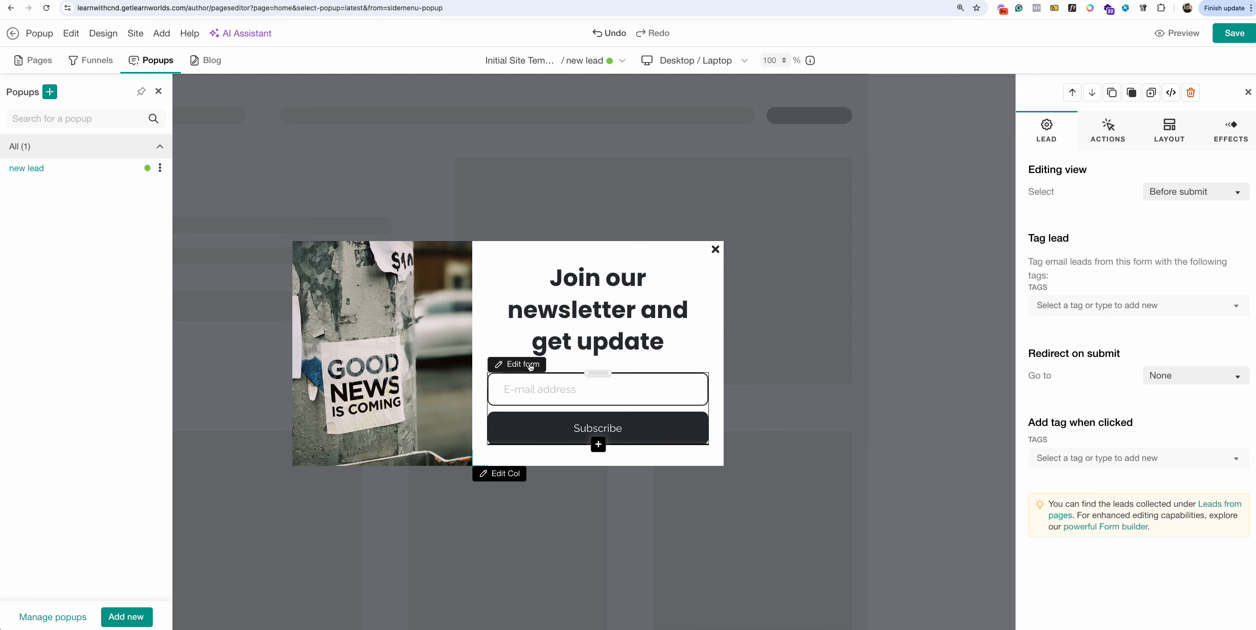
left_click(598, 357)
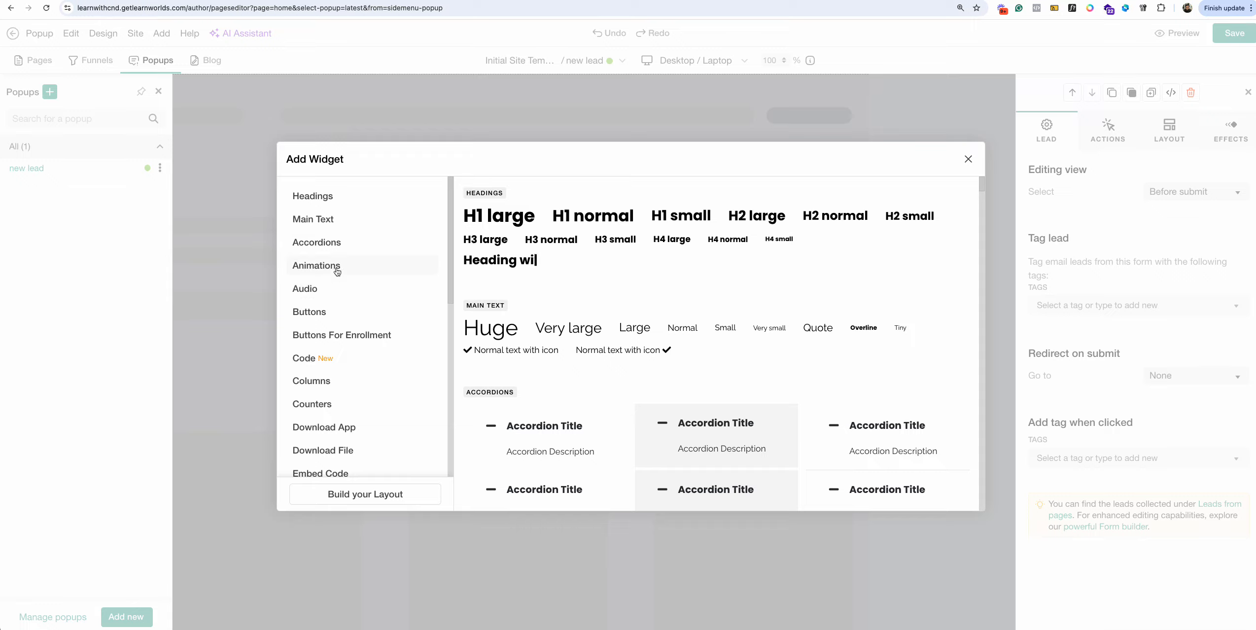
Browse the Add Widget library to the image widgets and close it without adding anything.
scroll(364, 367, "down", 4)
scroll(363, 370, "down", 1)
left_click(342, 386)
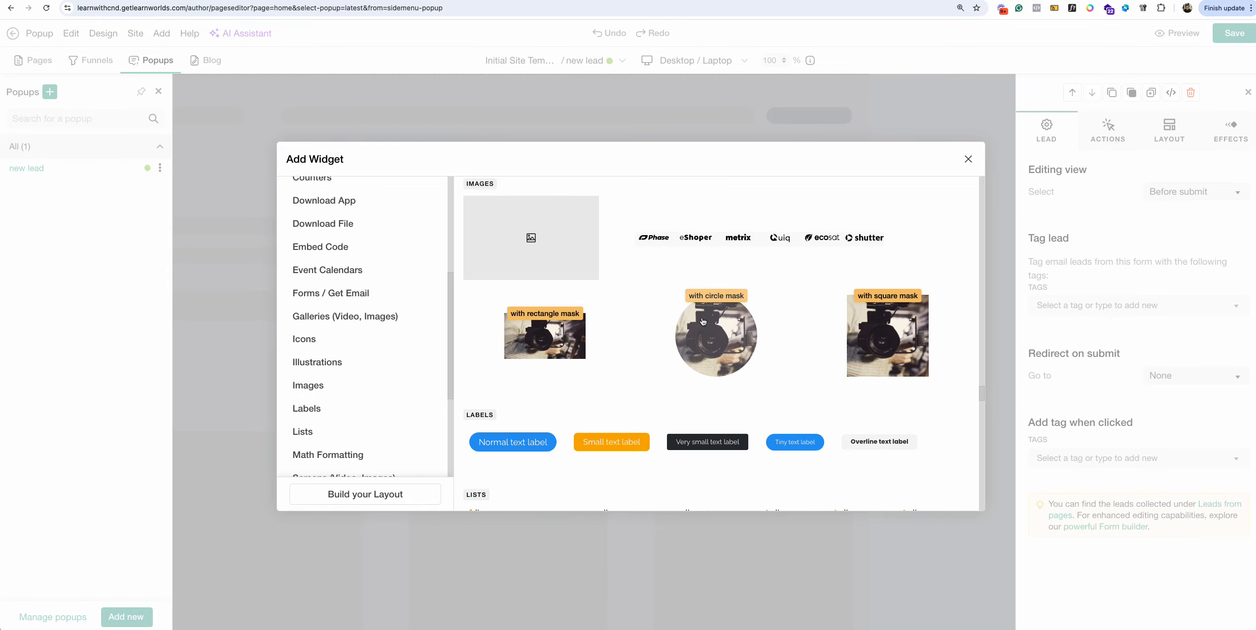
left_click(968, 158)
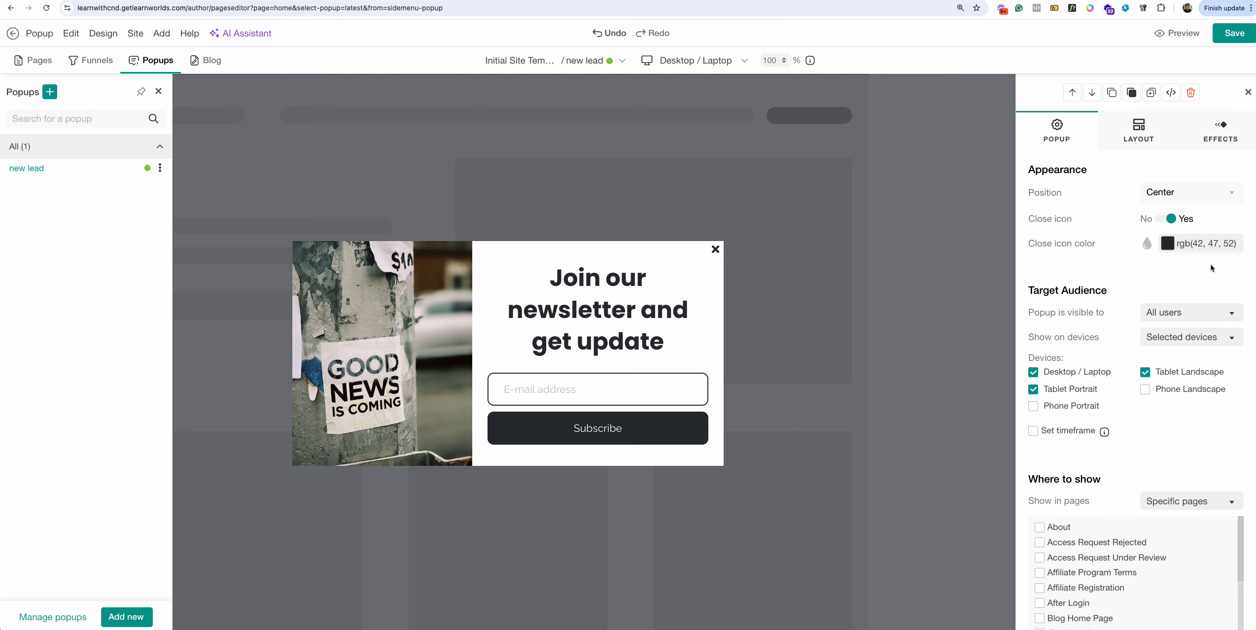
Save the popup and reload the Home page preview to check it.
left_click(1232, 35)
key("ctrl+Tab")
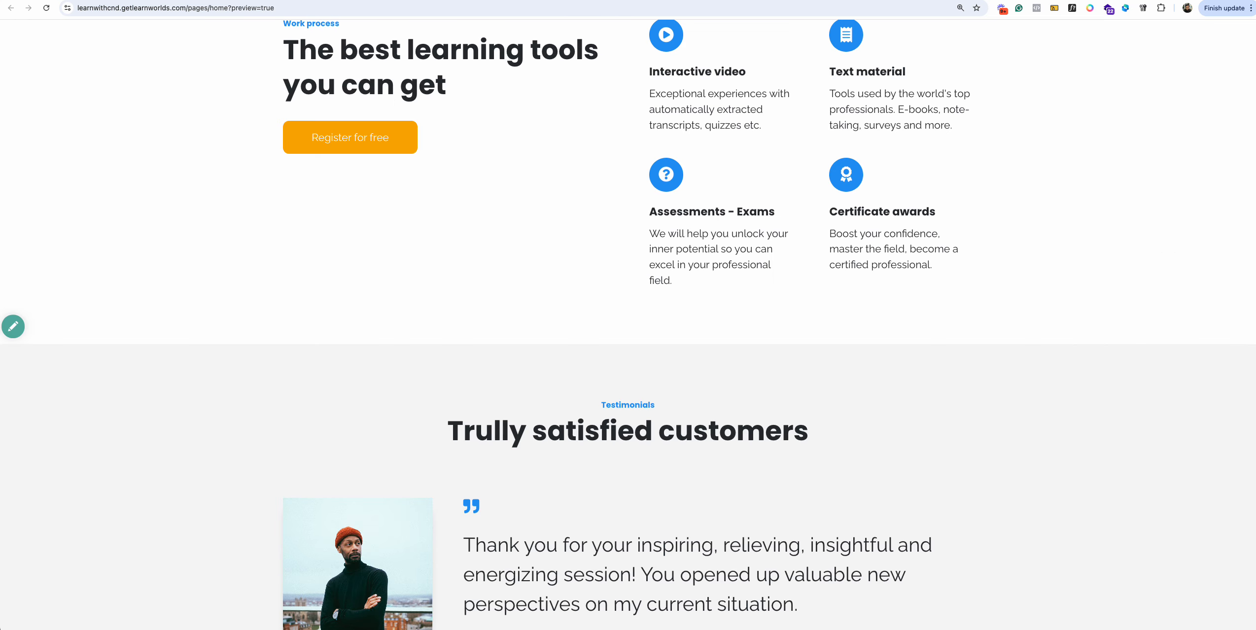
left_click(44, 8)
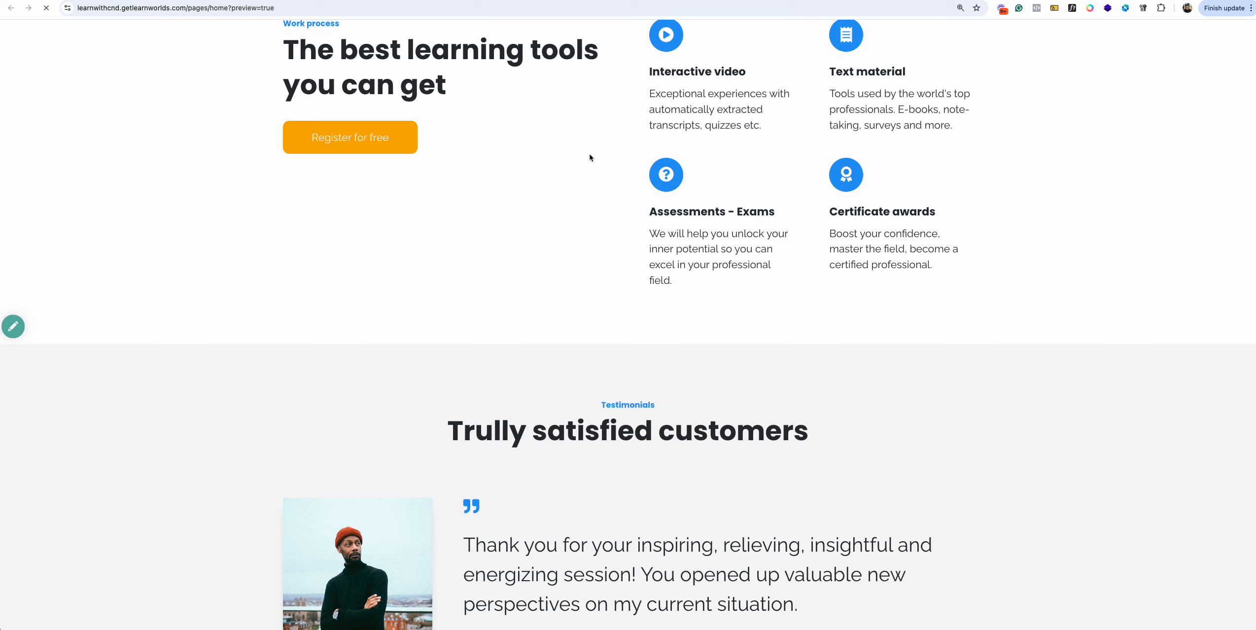